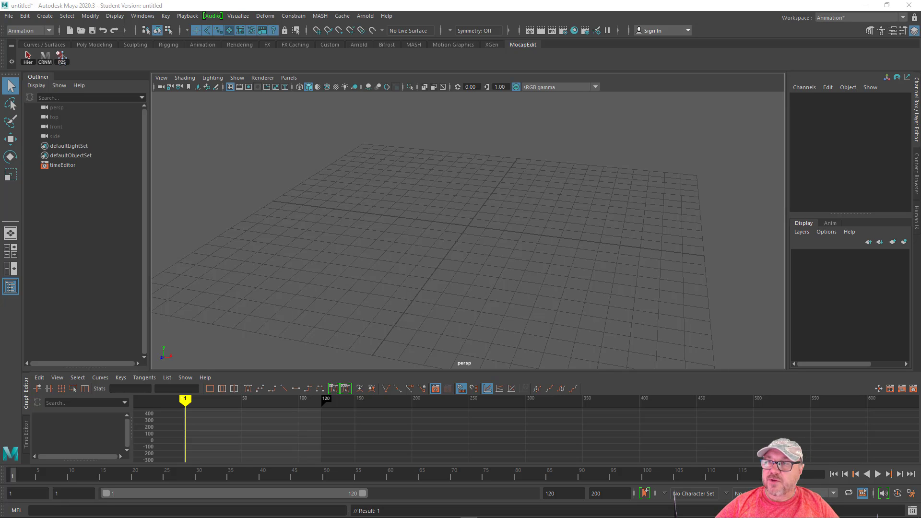
Step: Show the Human IK side panel and open the HumanIK editor from the Windows menu
left_click(882, 31)
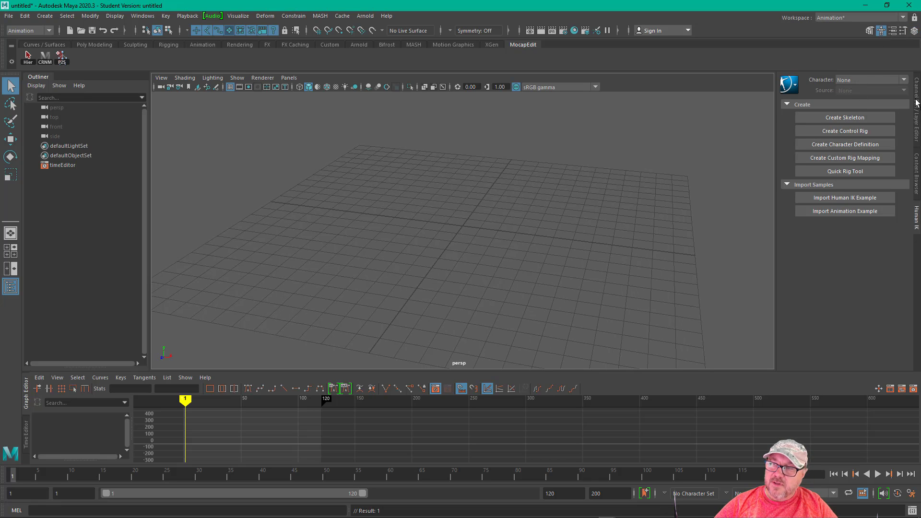
left_click(917, 104)
left_click(917, 171)
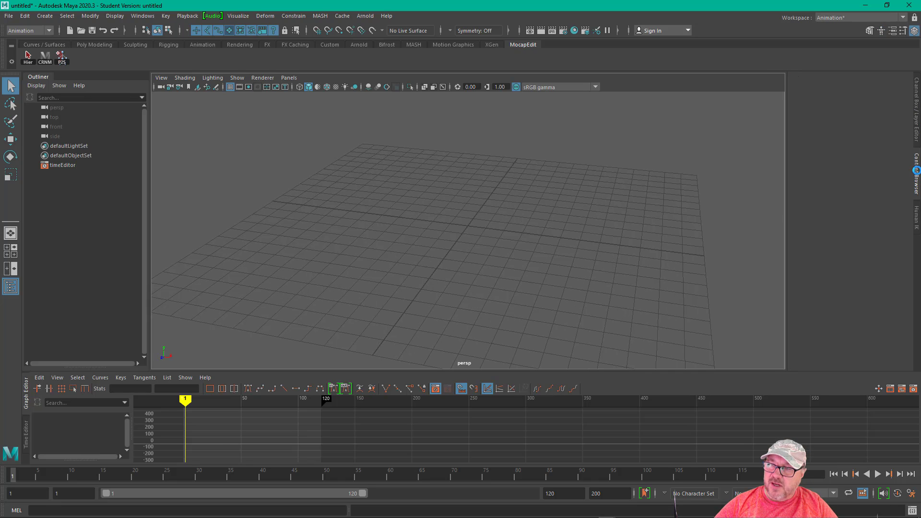
left_click(917, 219)
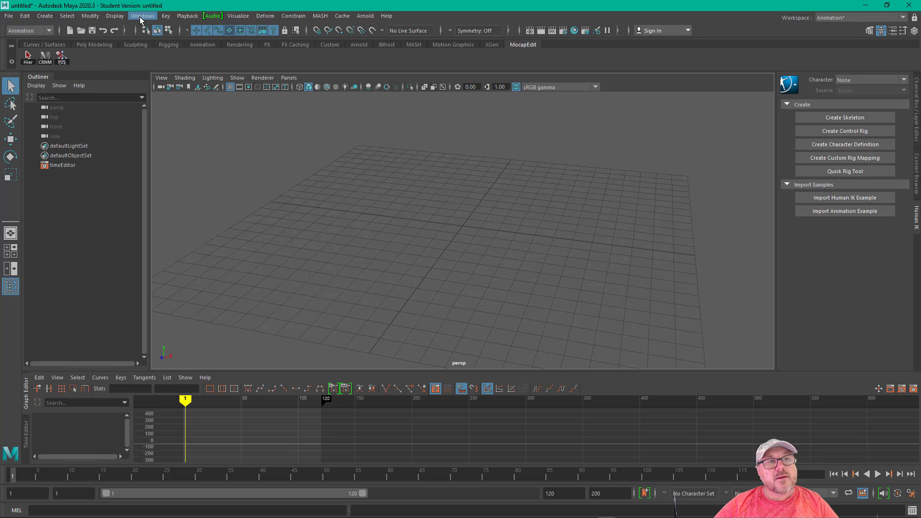
left_click(142, 17)
mouse_move(172, 69)
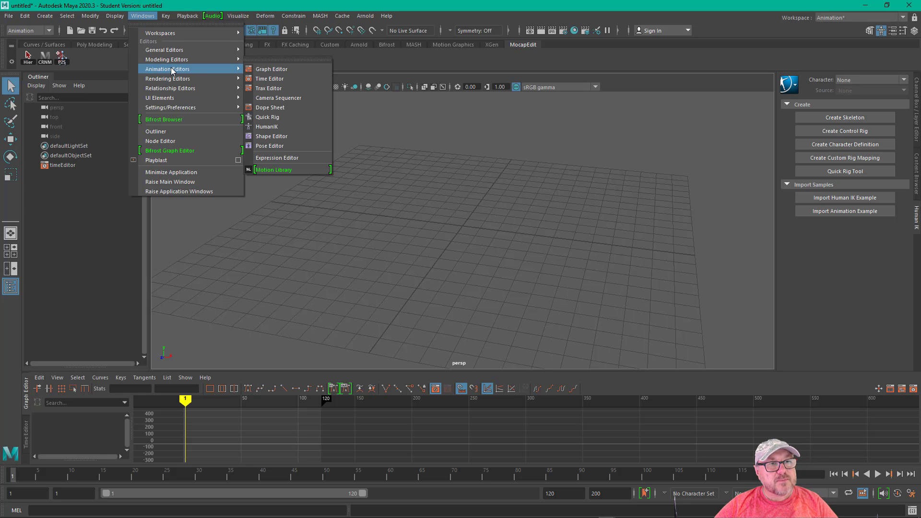
left_click(278, 129)
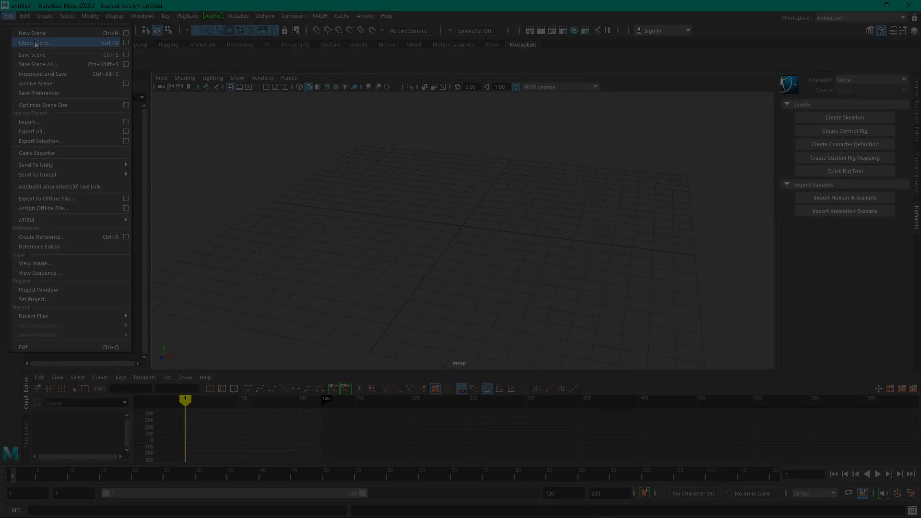
Step: Open danny_idle.fbx without saving the untitled scene
left_click(34, 45)
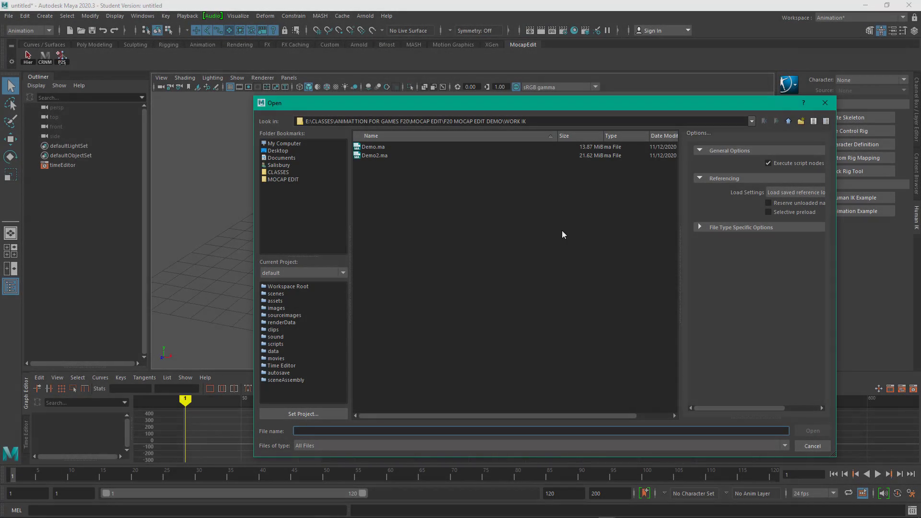
left_click(528, 293)
left_click(812, 431)
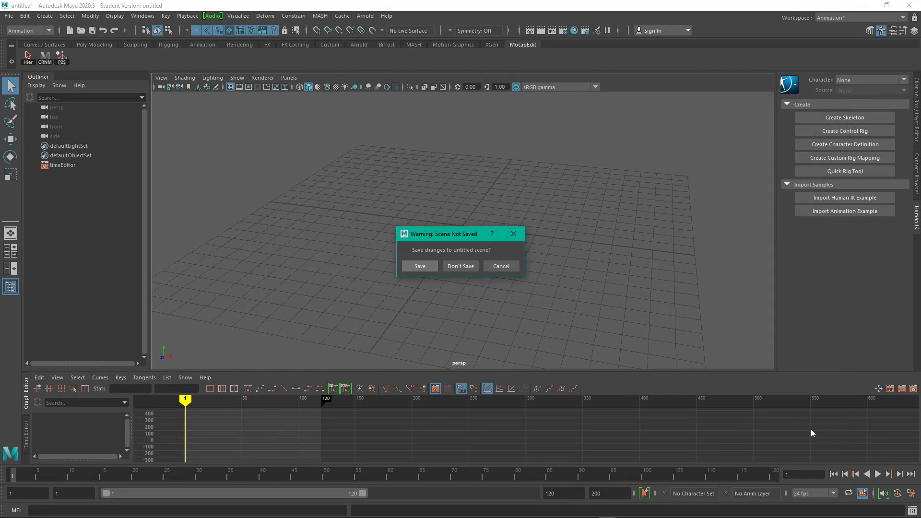
left_click(460, 266)
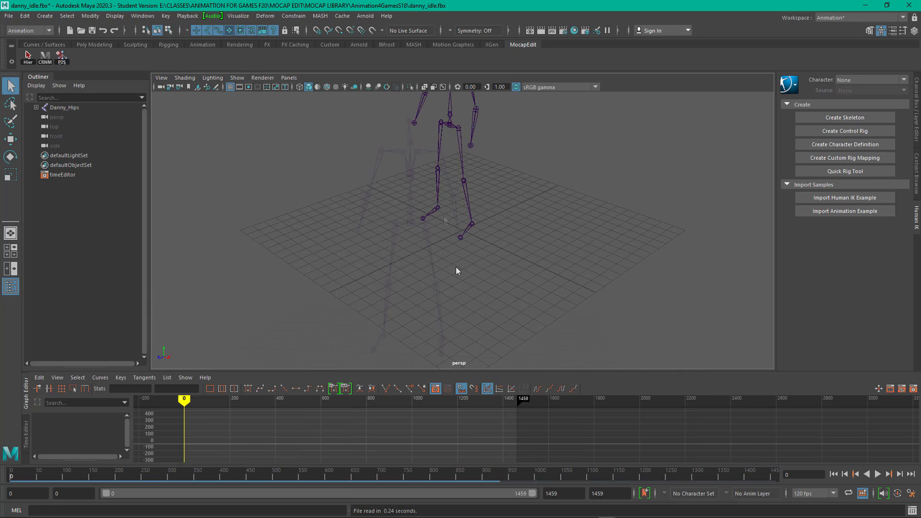
Step: Frame the loaded skeleton and select the Danny_Hips root joint in the Outliner
key("f")
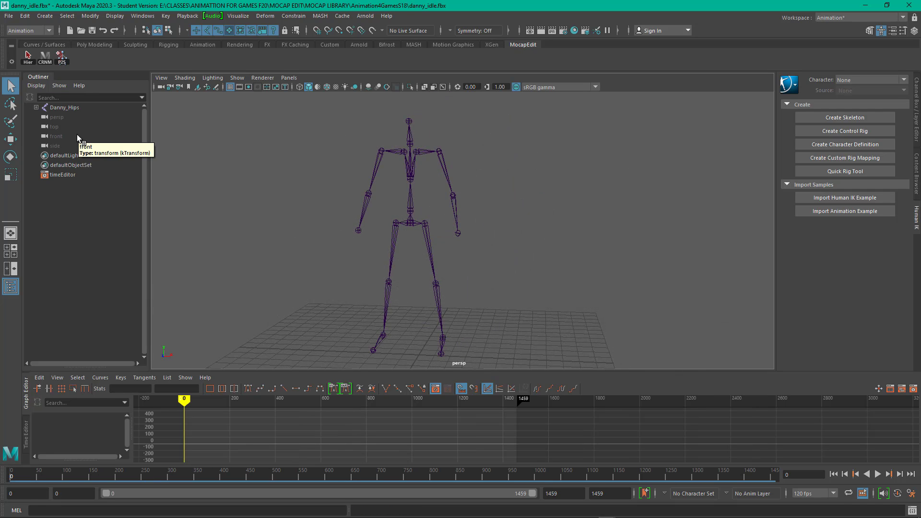
left_click(69, 107)
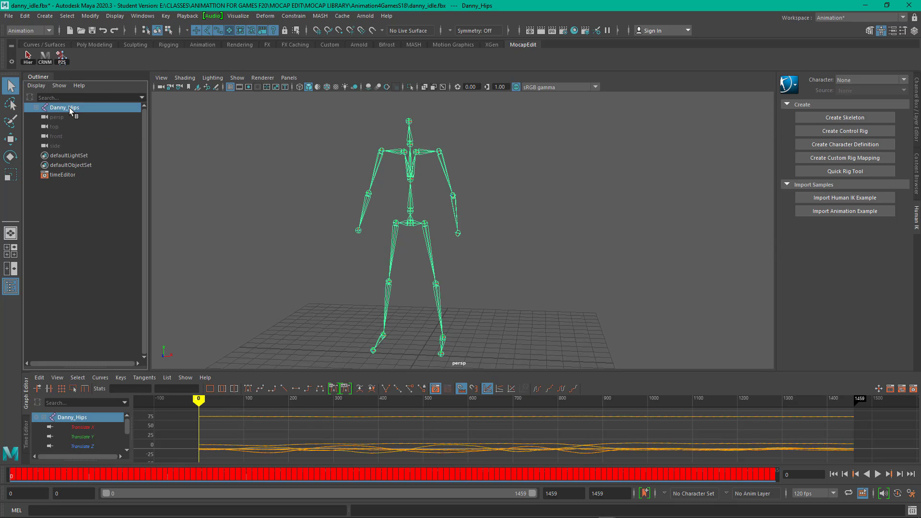
left_click(37, 108)
left_click(37, 108)
Step: Select the whole joint hierarchy under Danny_Hips
left_click(36, 108, "shift")
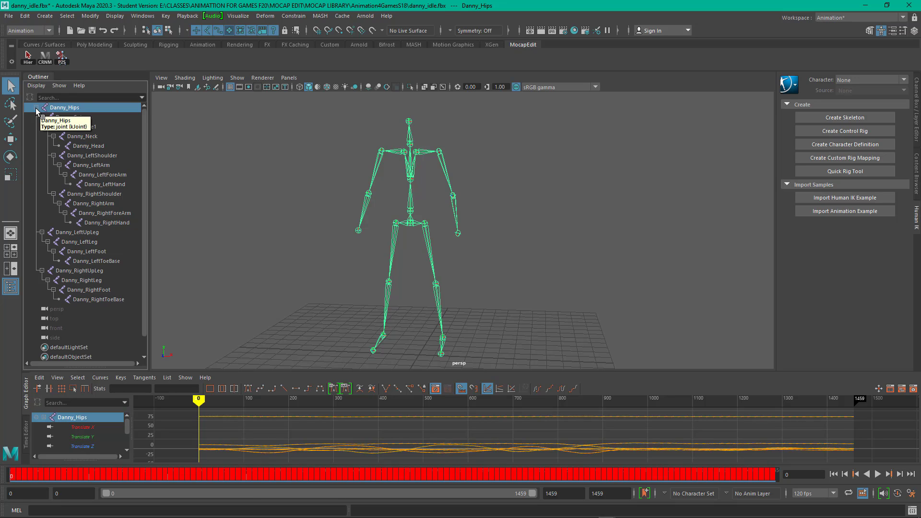
left_click(104, 298, "shift")
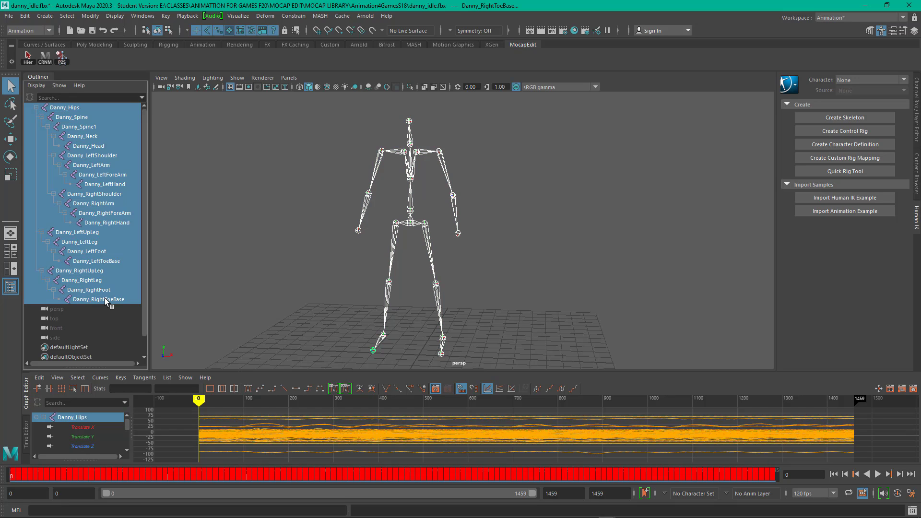
left_click(133, 195)
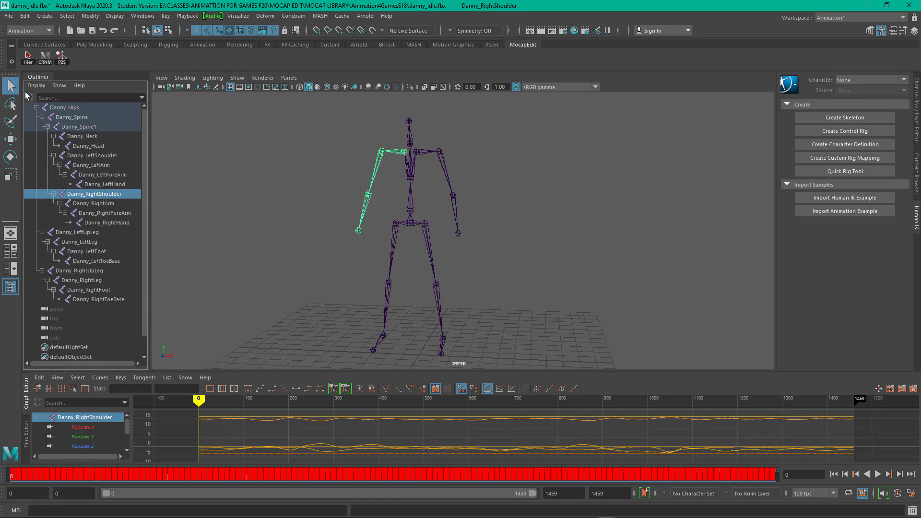
left_click(62, 109)
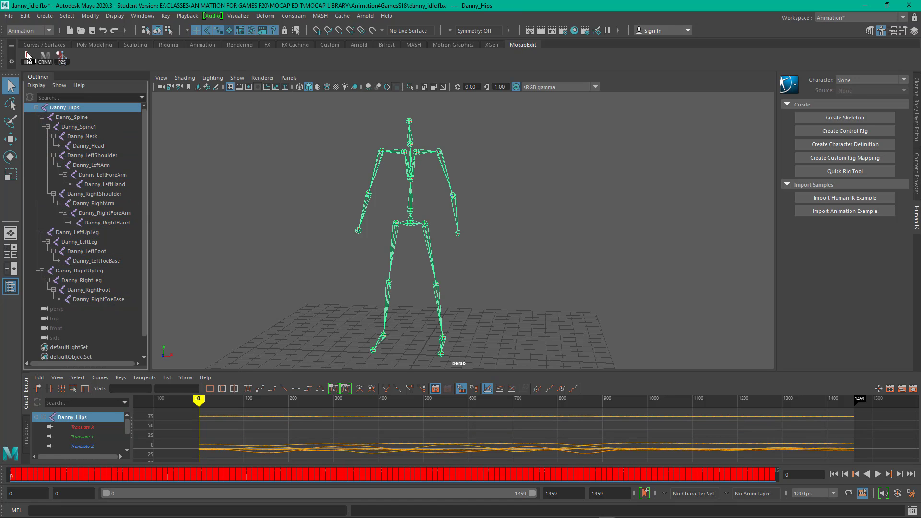
left_click(28, 55)
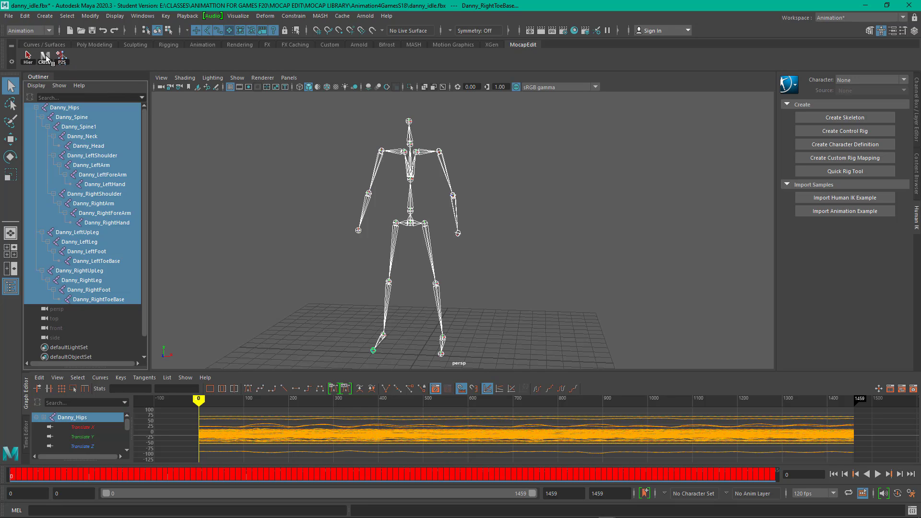
Step: Strip the 'Danny' prefix from all joint names with cometRename, then clear the selection
left_click(47, 58)
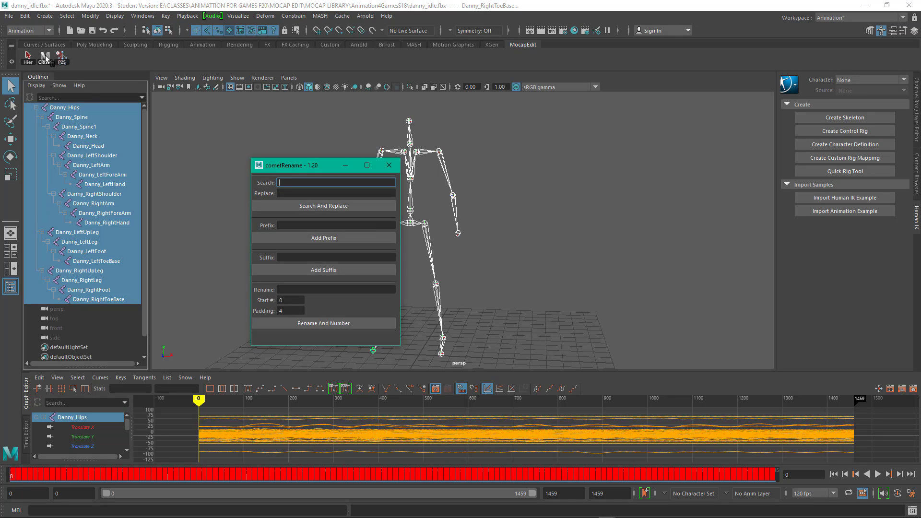
type("Danny_")
left_click(304, 194)
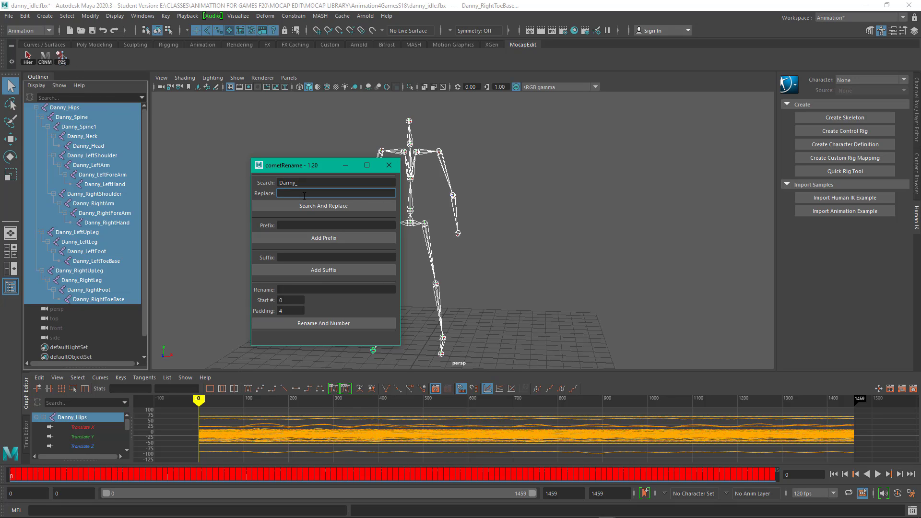
left_click(324, 210)
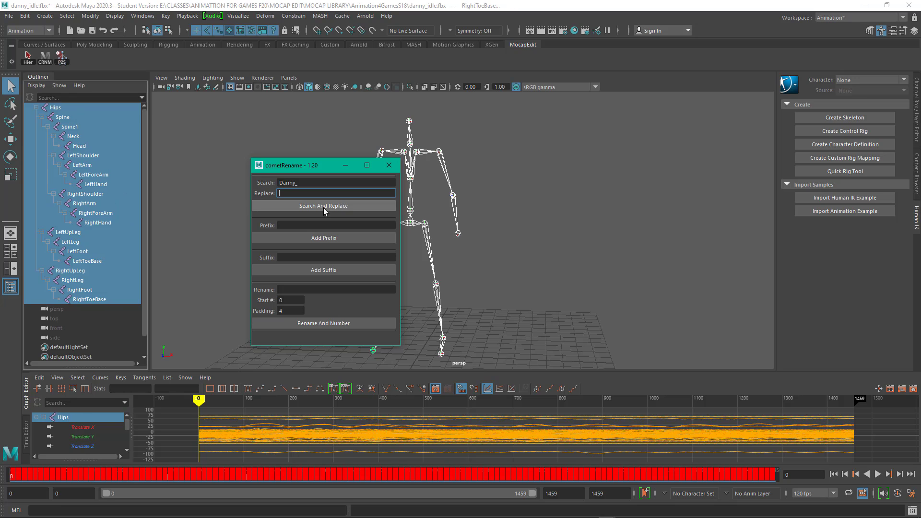
left_click(388, 165)
left_click(260, 149)
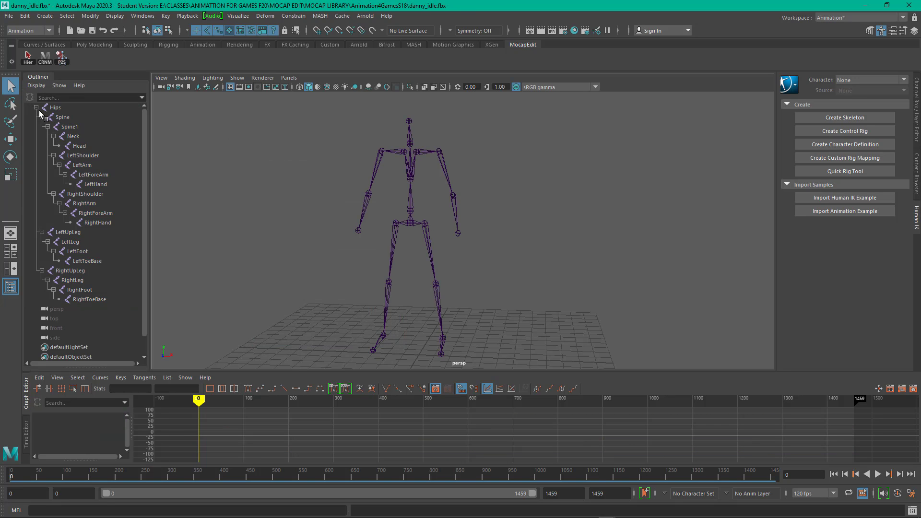
left_click(36, 107)
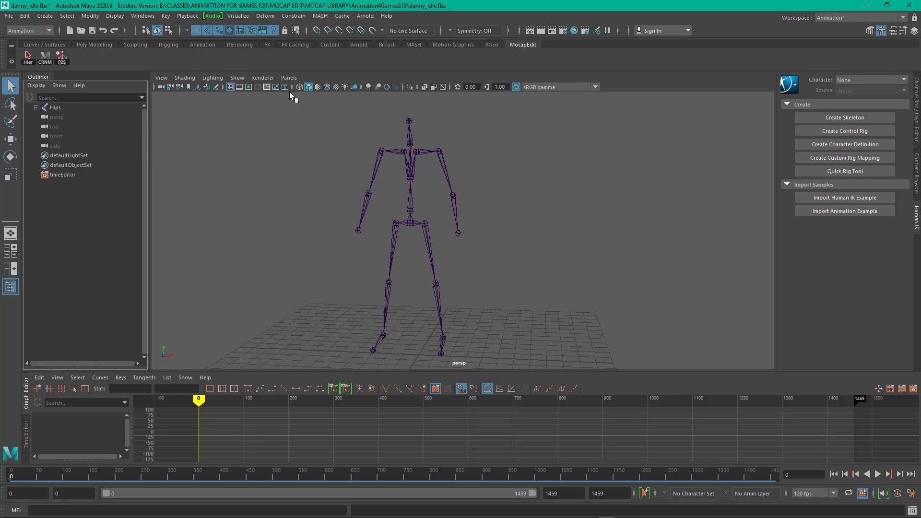
Step: Show the Channel Box, select Hips, and play then stop the mocap animation
mouse_move(480, 177)
left_mouse_down("alt")
mouse_move(493, 171)
mouse_move(486, 176)
left_mouse_up("alt")
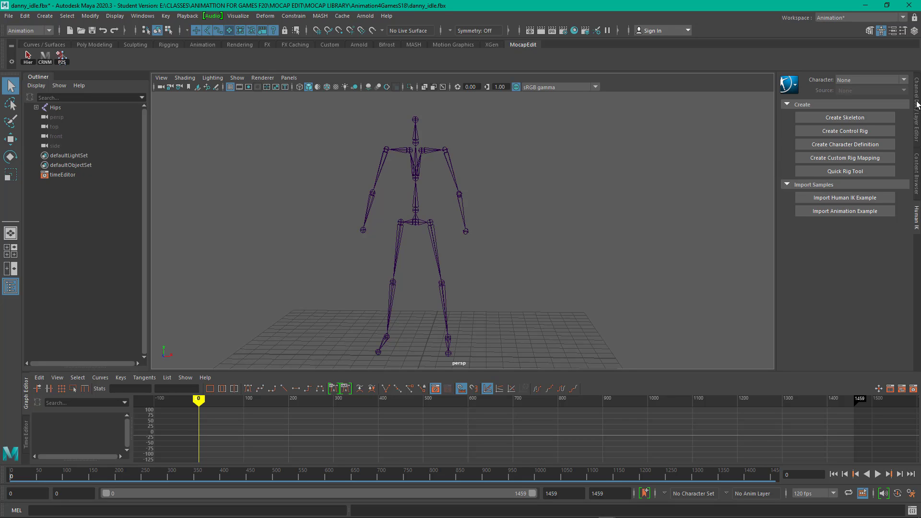
left_click(918, 103)
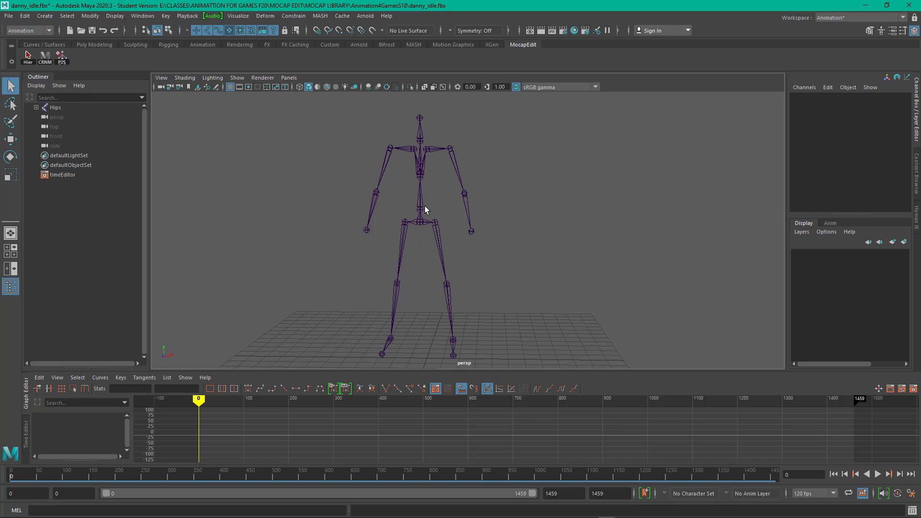
left_click(419, 223)
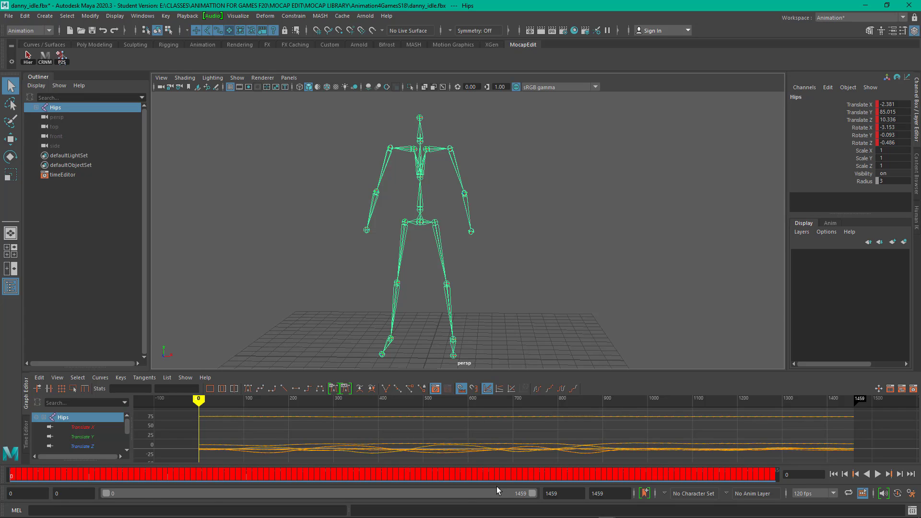
key("alt+v")
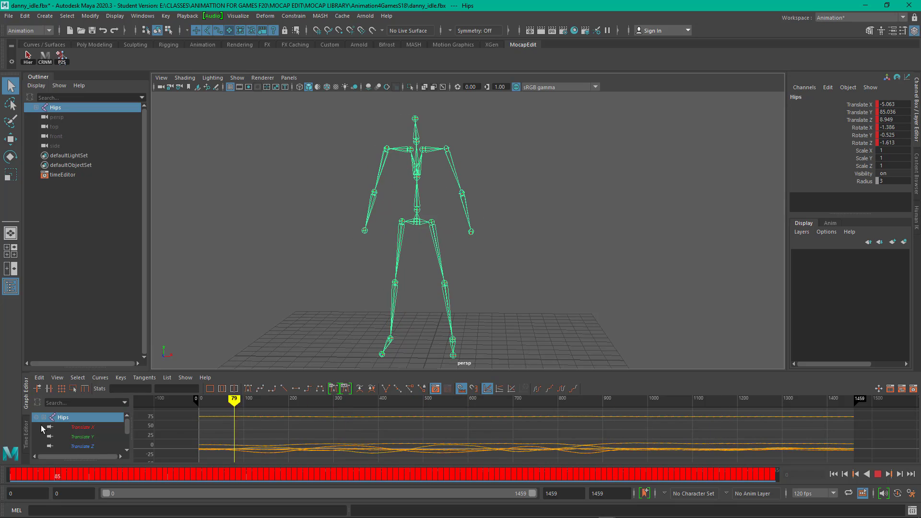
key("alt+shift+v")
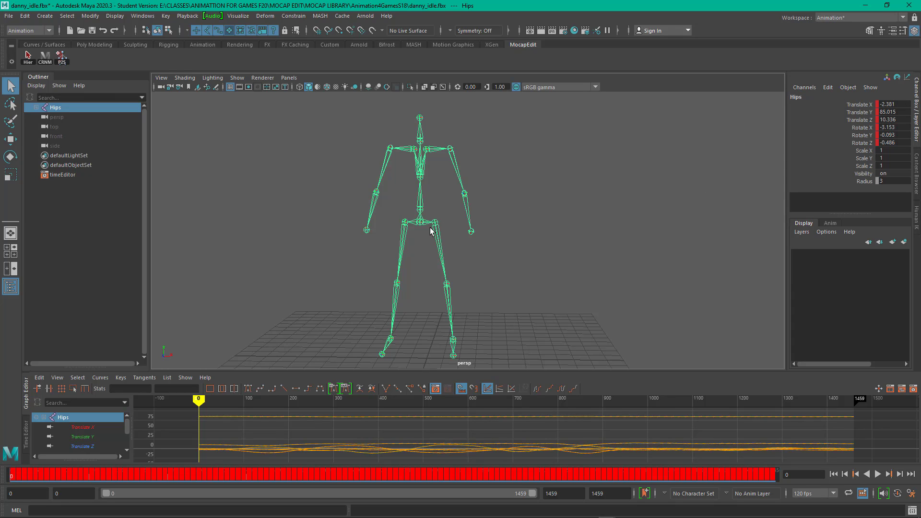
Step: Set the Hips Translate X and Translate Z to 0
left_click(895, 105)
type("0")
key("Return")
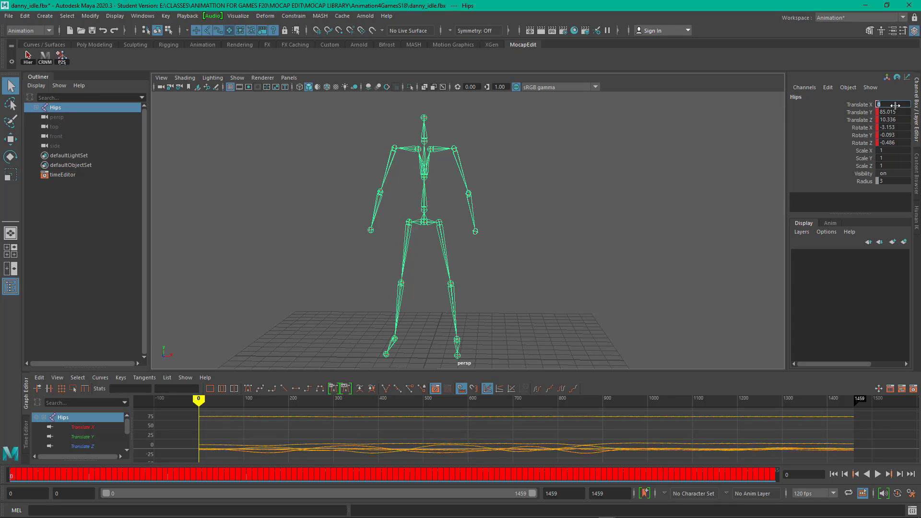
left_click(896, 120)
type("0")
key("Return")
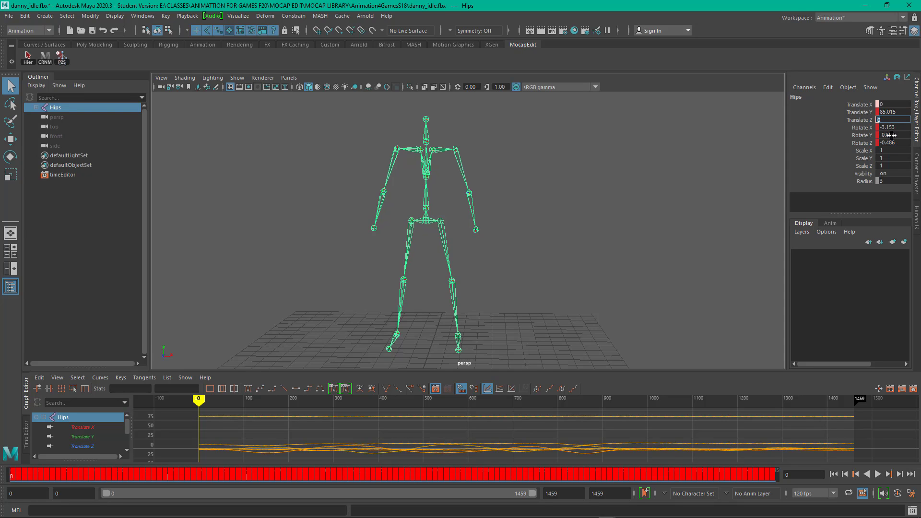
Step: Set the Hips Translate Y to 80 and view the skeleton from the front
left_click_drag(623, 223, 531, 193, "alt")
double_click(899, 111)
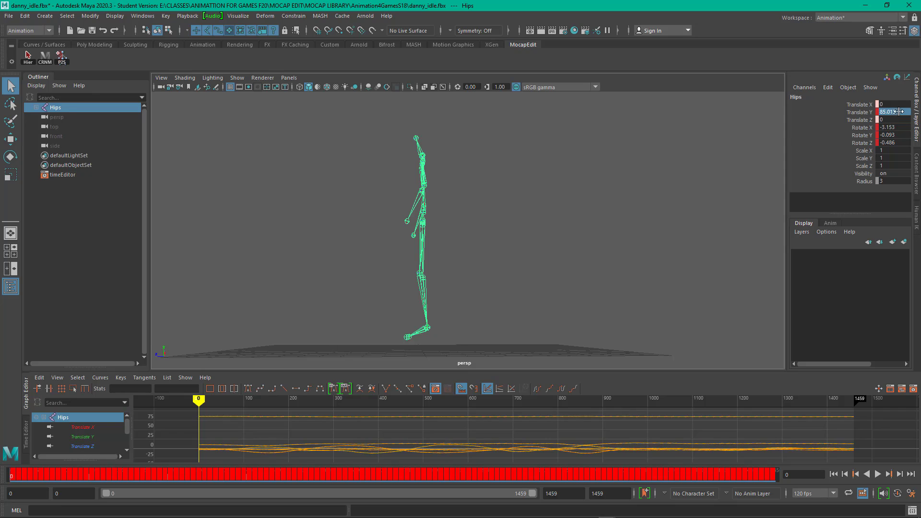
left_click(861, 113)
mouse_move(723, 134)
middle_mouse_down()
mouse_move(715, 134)
mouse_move(763, 136)
mouse_move(714, 139)
middle_mouse_up()
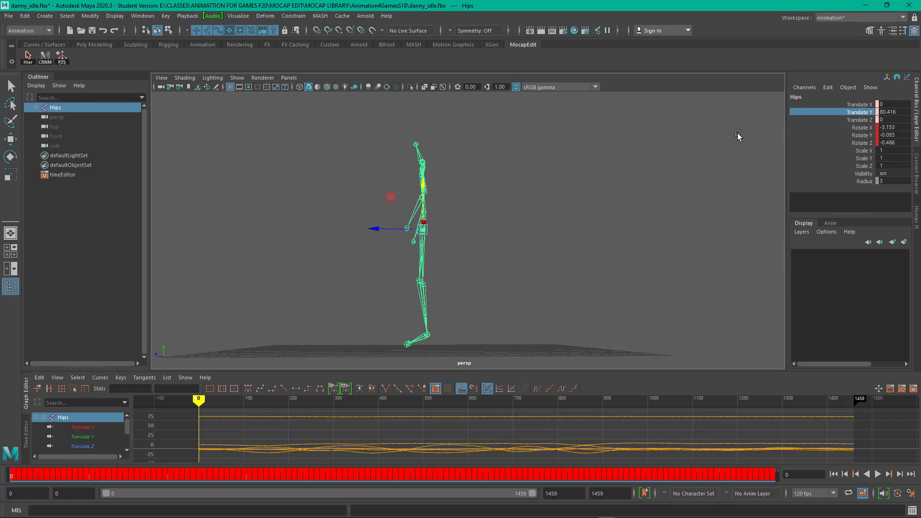
left_click(904, 112)
type("80")
key("Return")
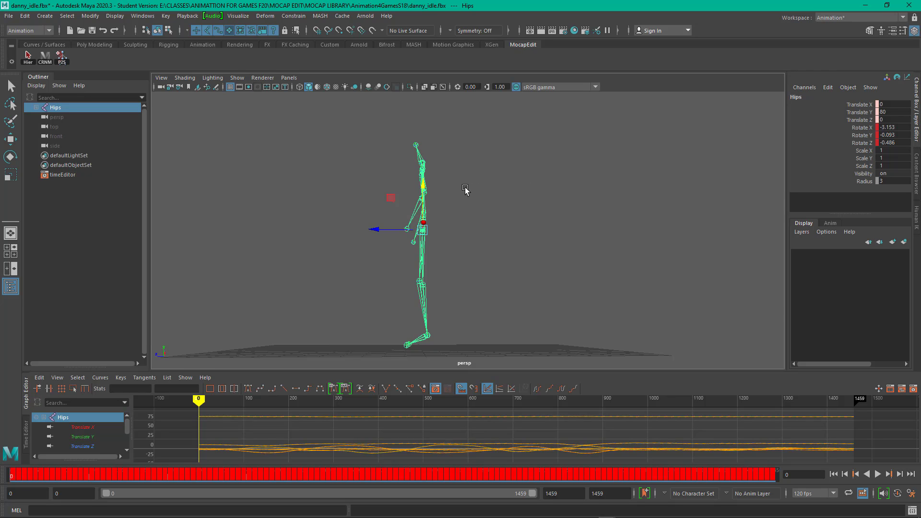
left_click_drag(432, 179, 529, 192, "alt")
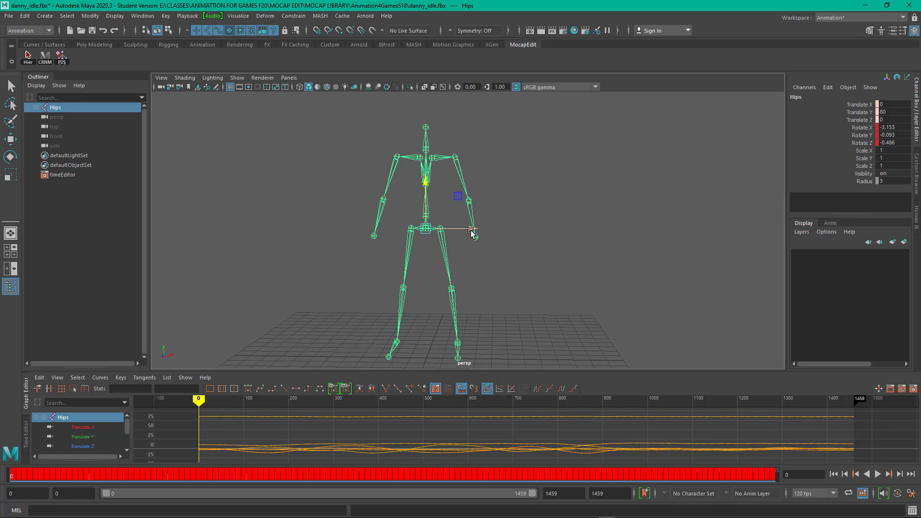
Step: Select the whole skeleton hierarchy and set Rotate X, Y and Z to 0
left_click(368, 207)
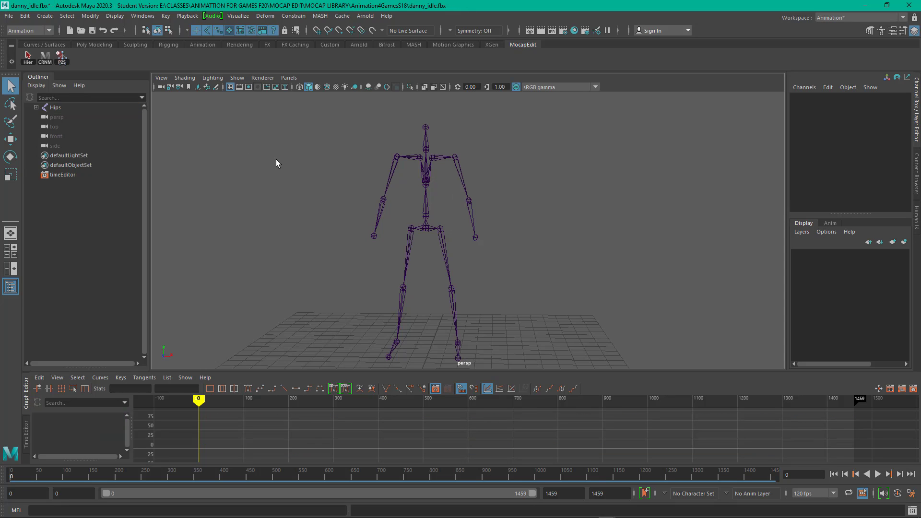
left_click(445, 246)
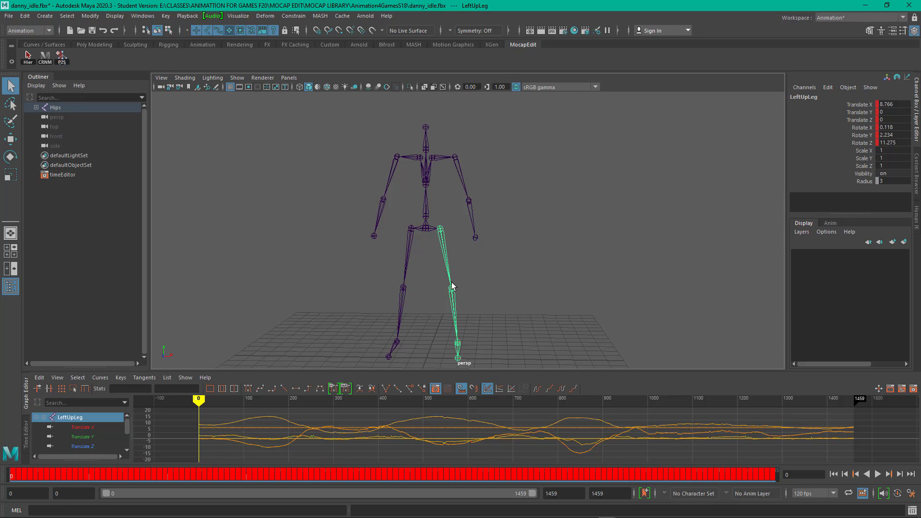
left_click(427, 229)
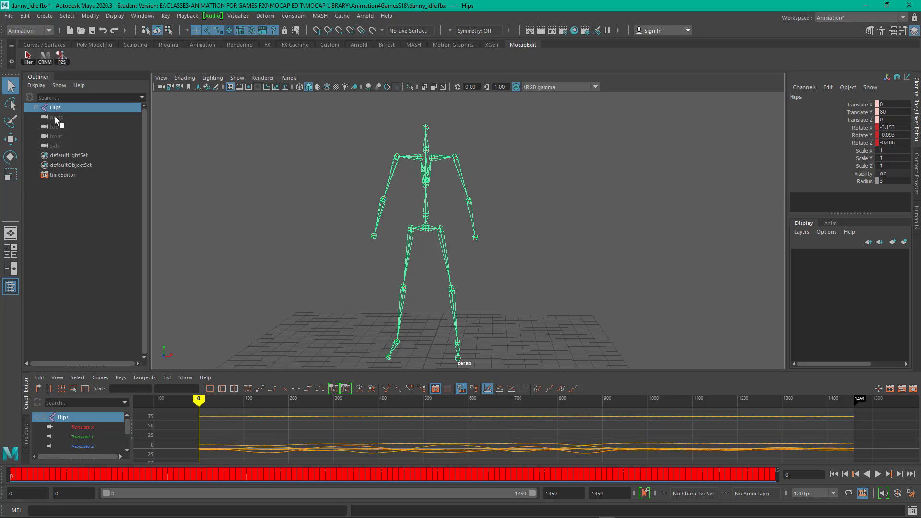
left_click(28, 56)
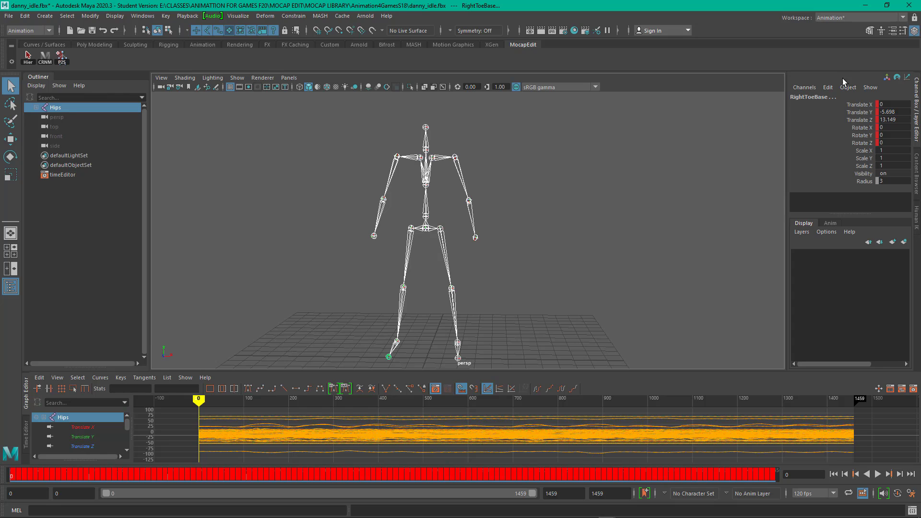
left_click(894, 126)
left_click_drag(894, 127, 895, 143)
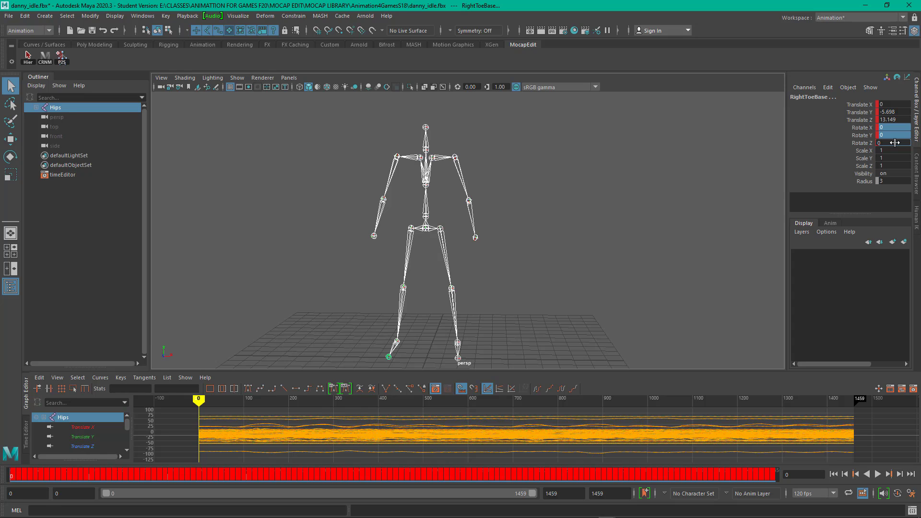
key("Return")
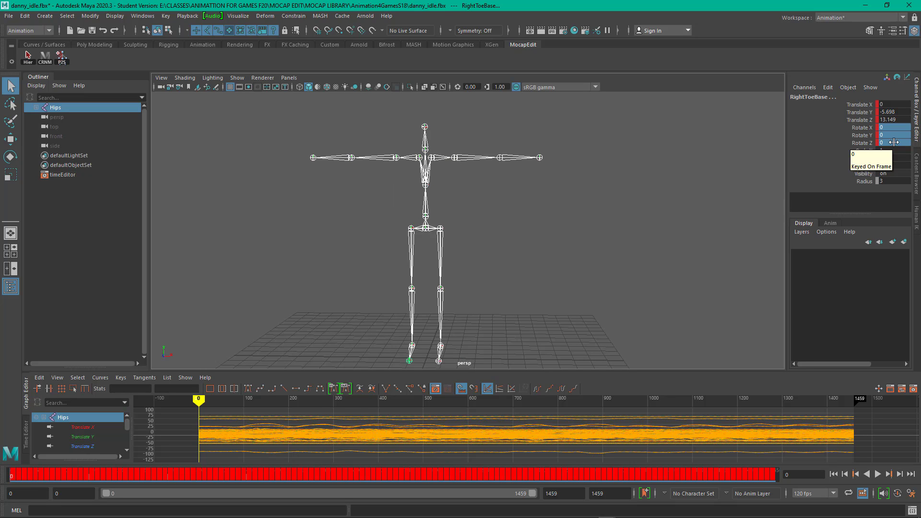
Step: Inspect the leg and arm joints, straighten the view, and reselect the full hierarchy
left_click(440, 262)
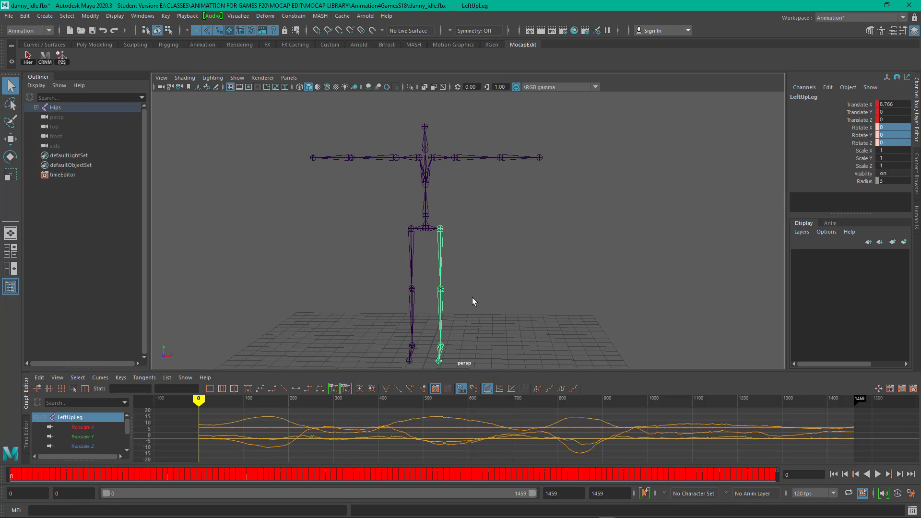
left_click(478, 168)
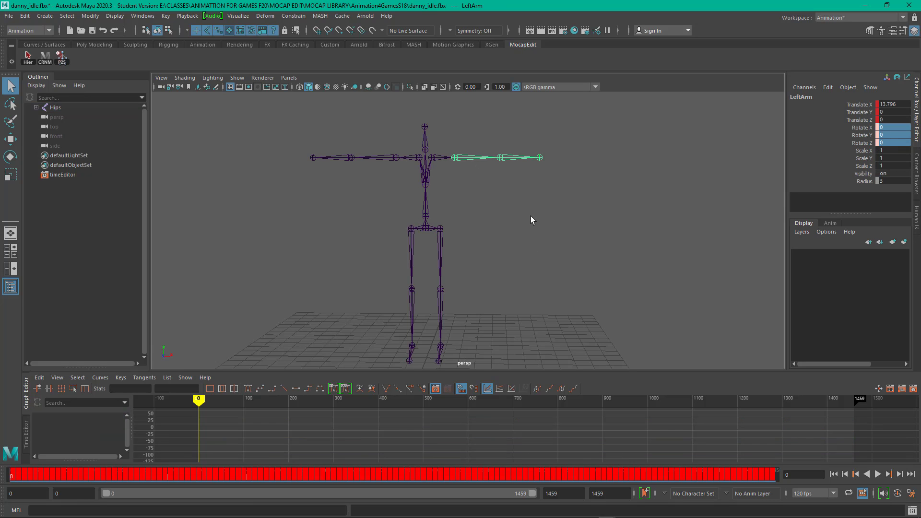
left_click(531, 218)
left_click_drag(561, 199, 631, 214, "alt")
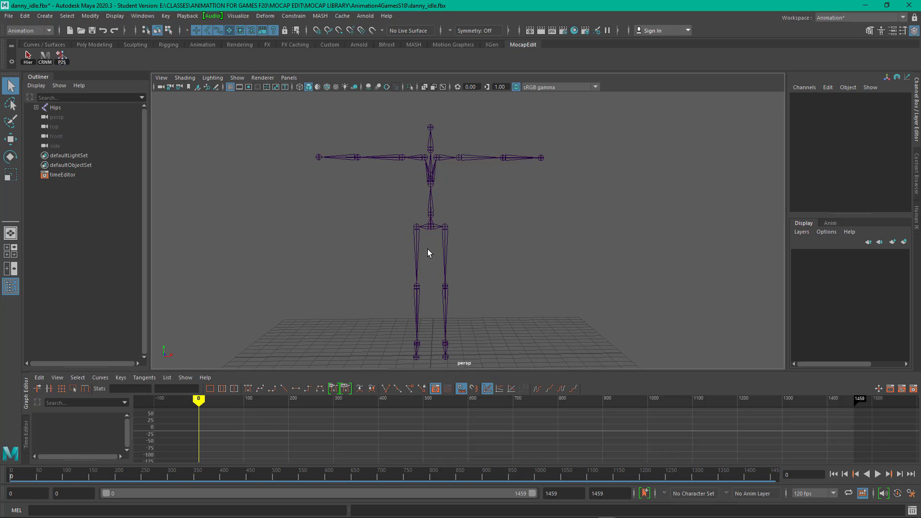
mouse_move(539, 202)
left_mouse_down("alt")
mouse_move(525, 204)
mouse_move(535, 205)
left_mouse_up("alt")
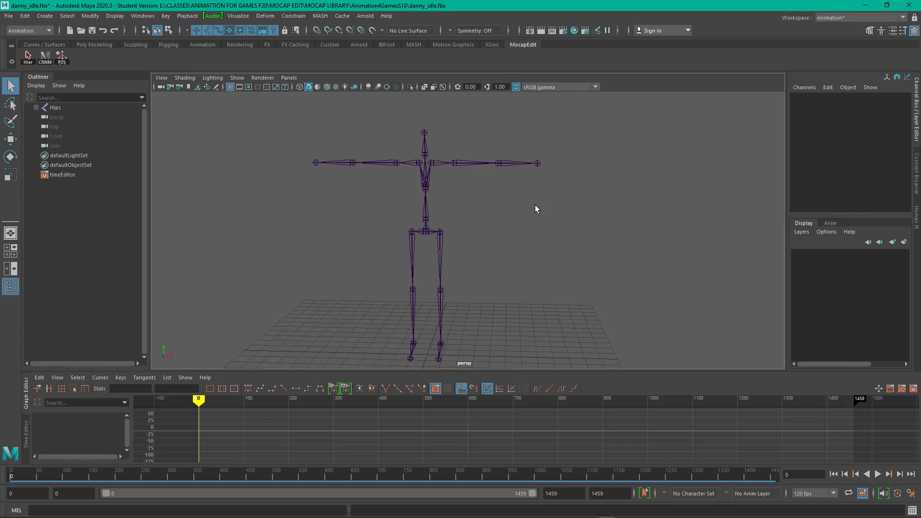
left_click(424, 237)
left_click(28, 57)
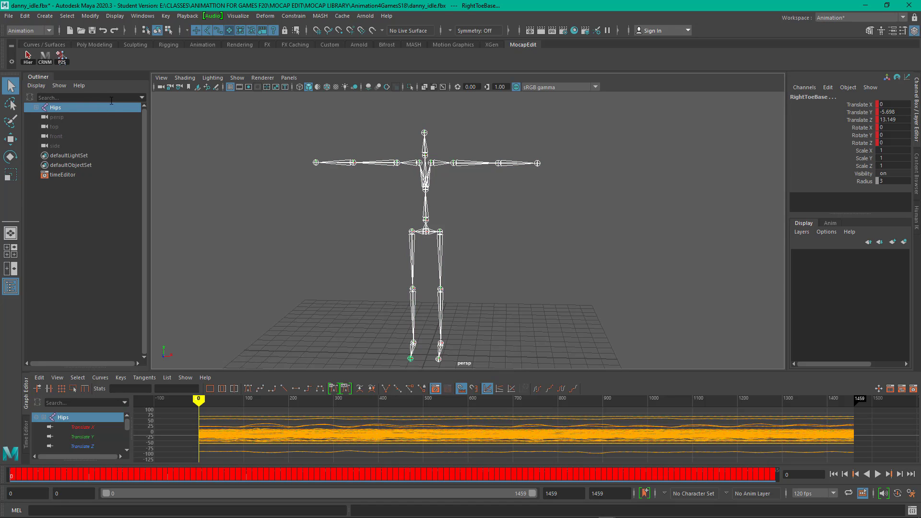
Step: Save the current T-pose to the shelf as a pose button labelled ETpos
left_click(62, 57)
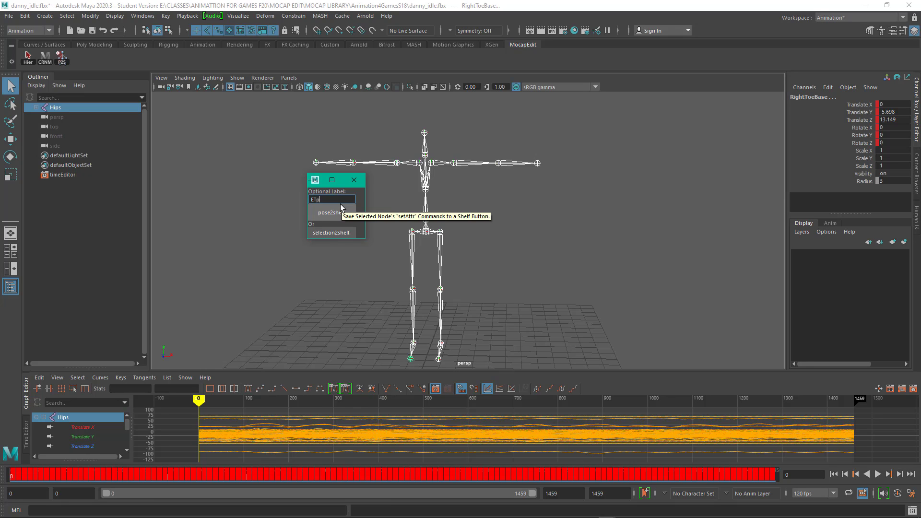
type("os")
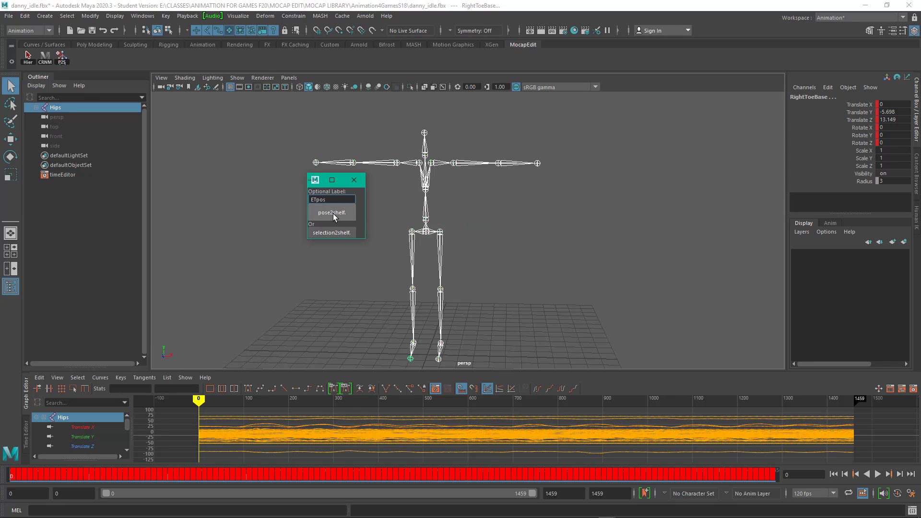
left_click(335, 215)
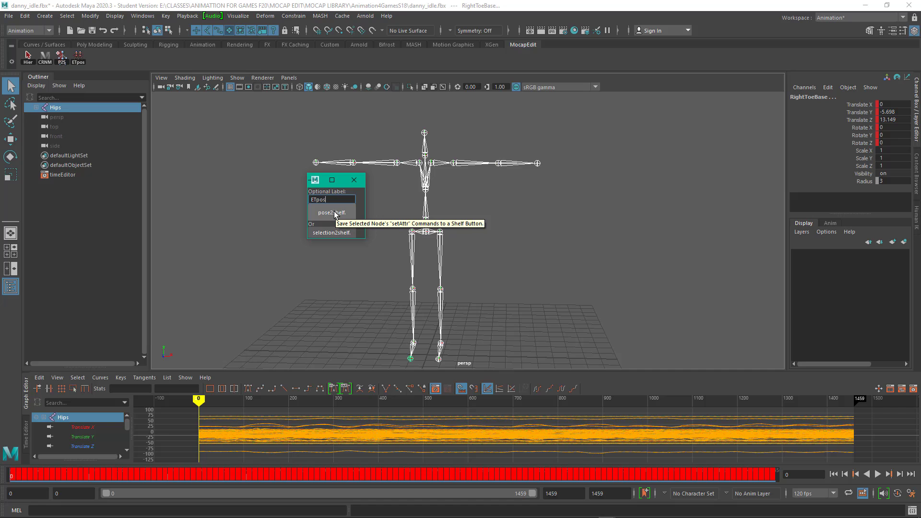
Step: Play the animation to frame 403, then apply ETpos to snap back into the T-pose
left_click(363, 182)
left_click(339, 214)
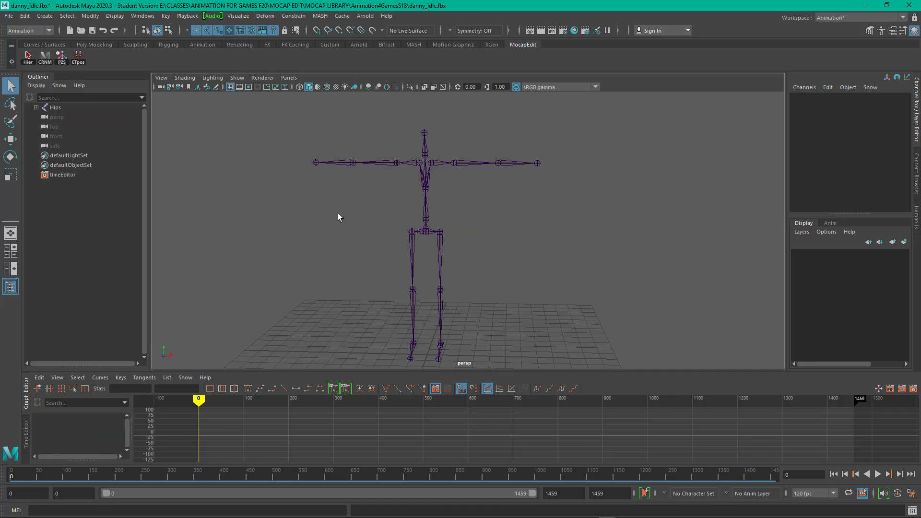
key("alt+v")
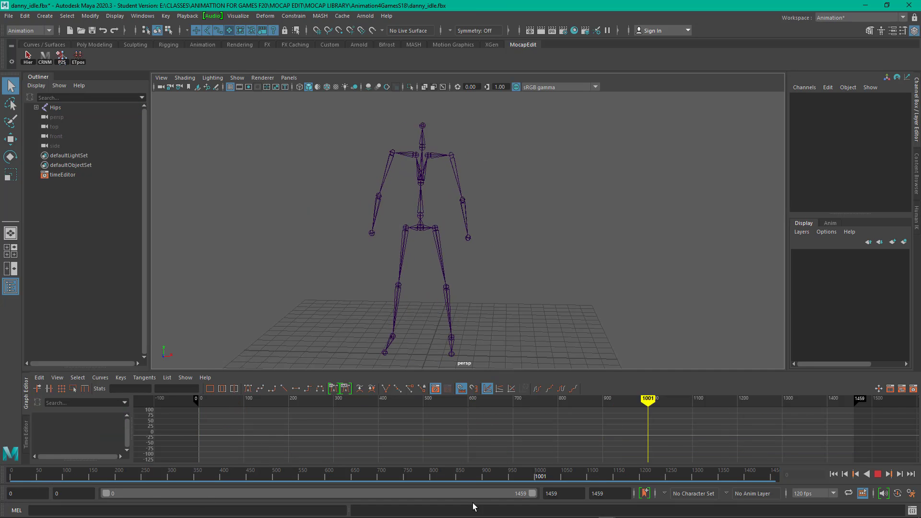
key("alt+v")
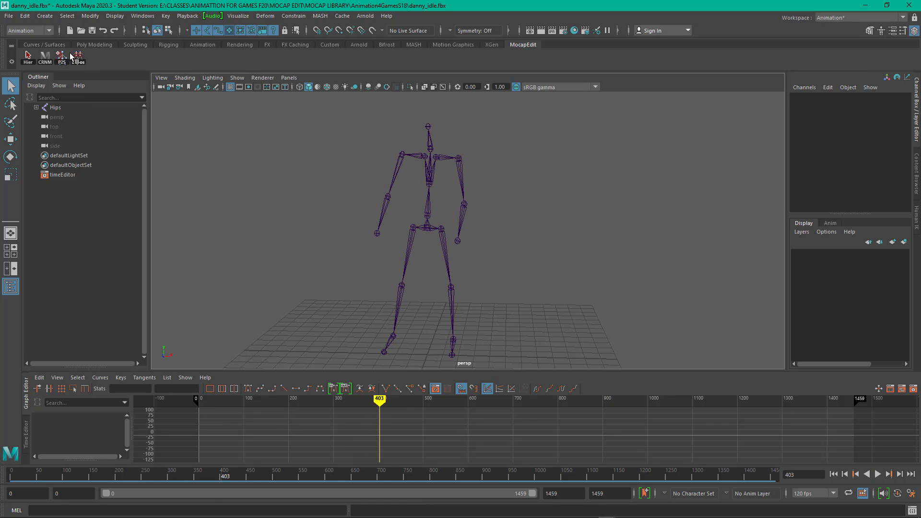
left_click(78, 56)
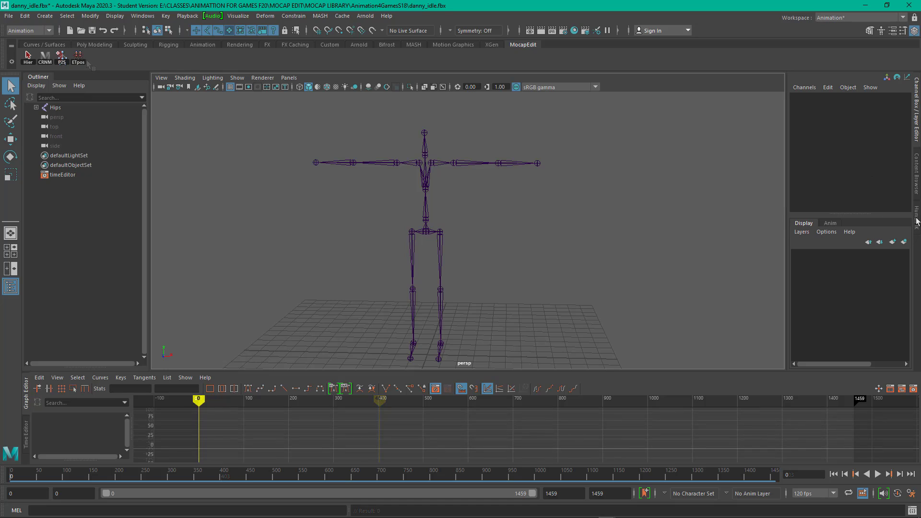
Step: Create the Character1 definition from the Human IK panel
left_click(917, 218)
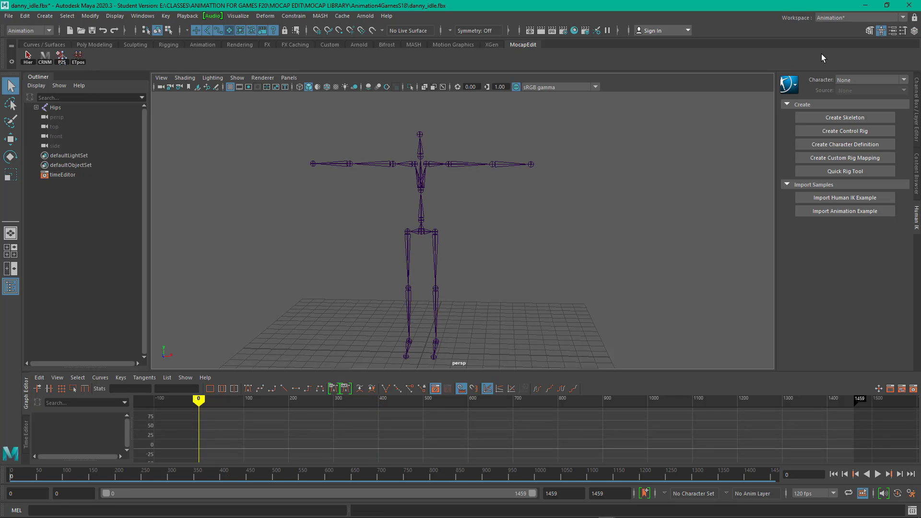
left_click(846, 144)
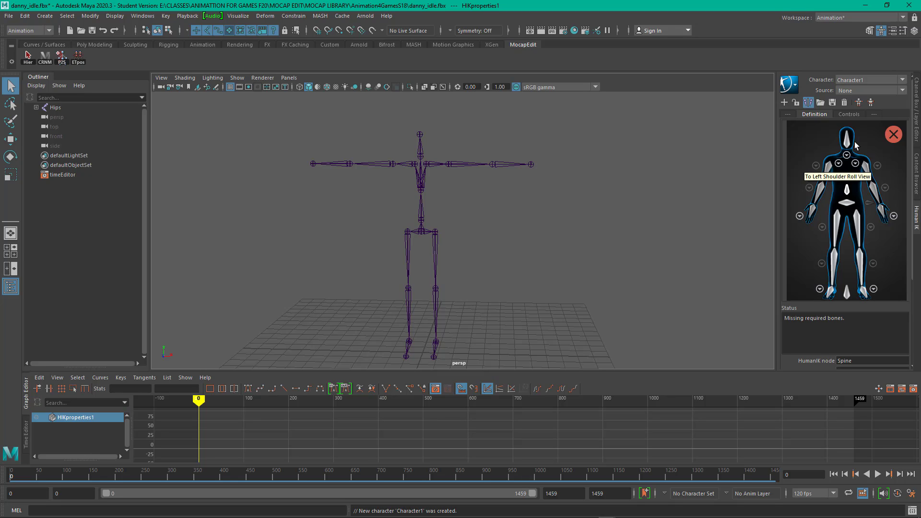
Step: Rename the Character1 definition to EAE
left_click(794, 86)
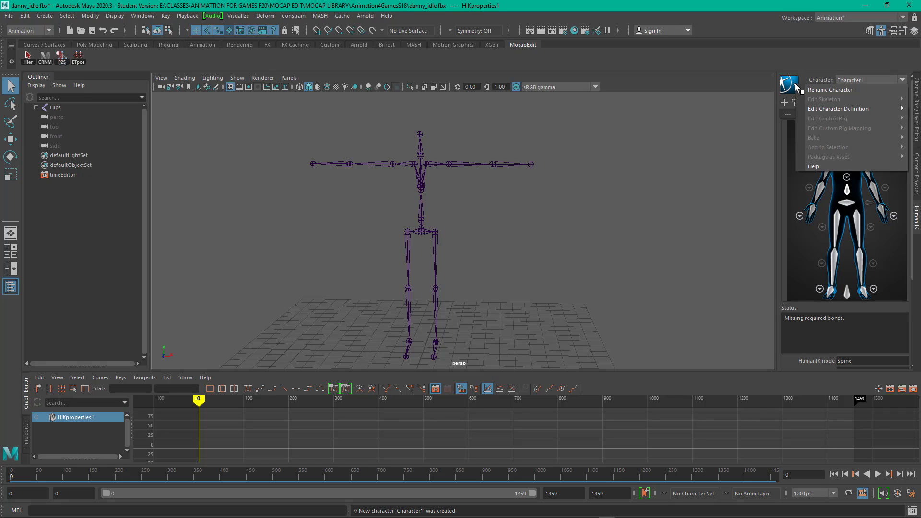
left_click(830, 90)
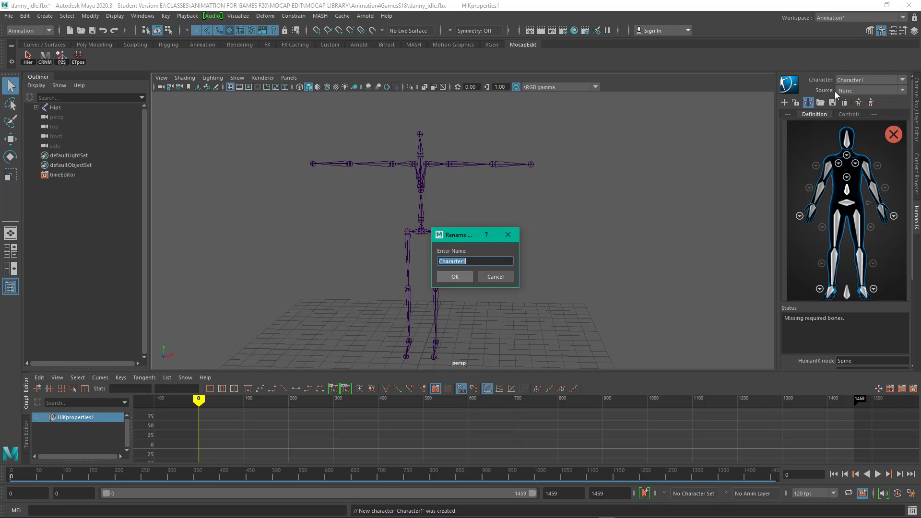
left_click(455, 277)
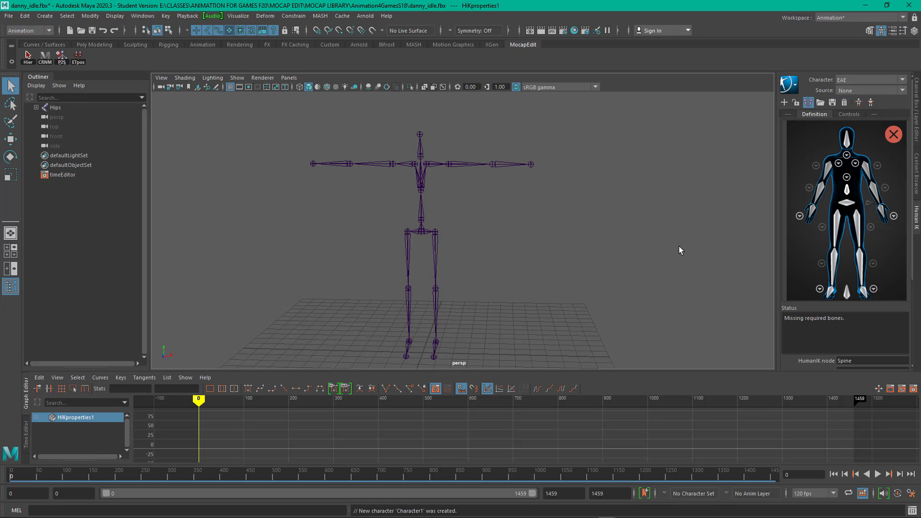
Step: Map the skeleton's hips and lower spine joints to the Hips and Spine slots
scroll(679, 251, "up", 2)
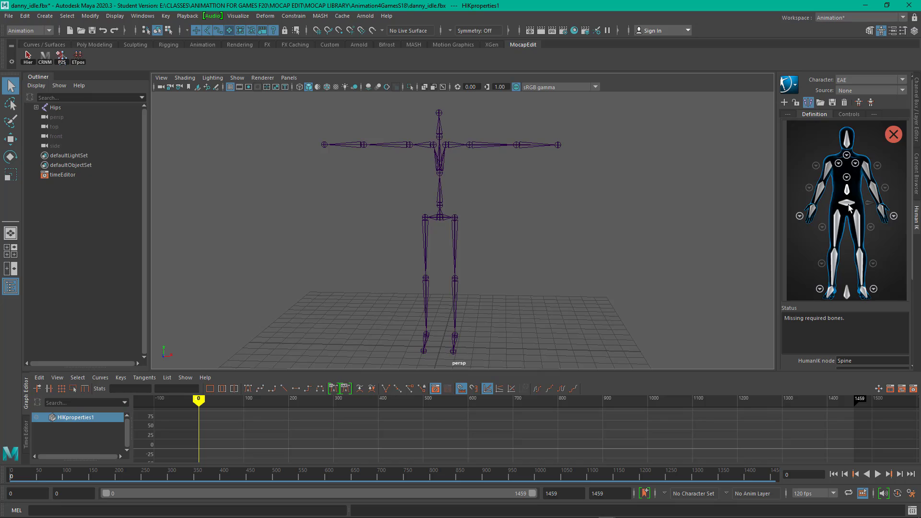
left_click(850, 206)
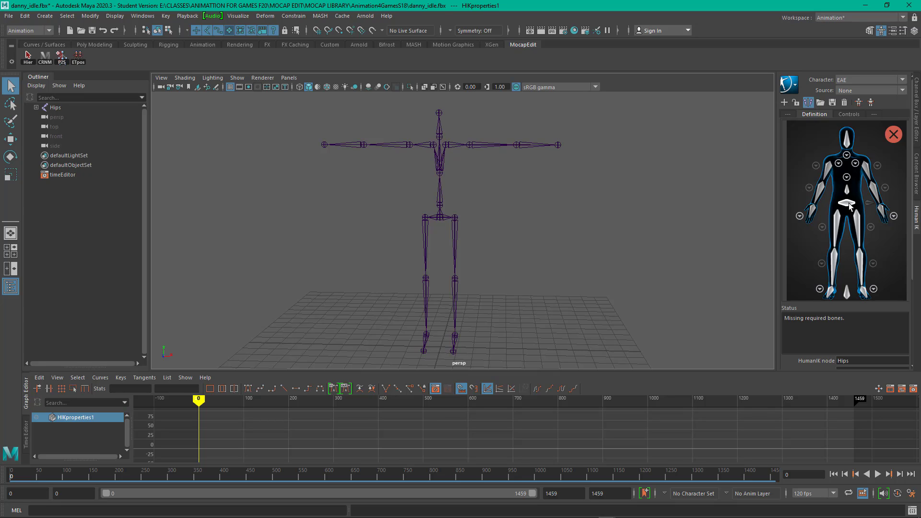
left_click(441, 219)
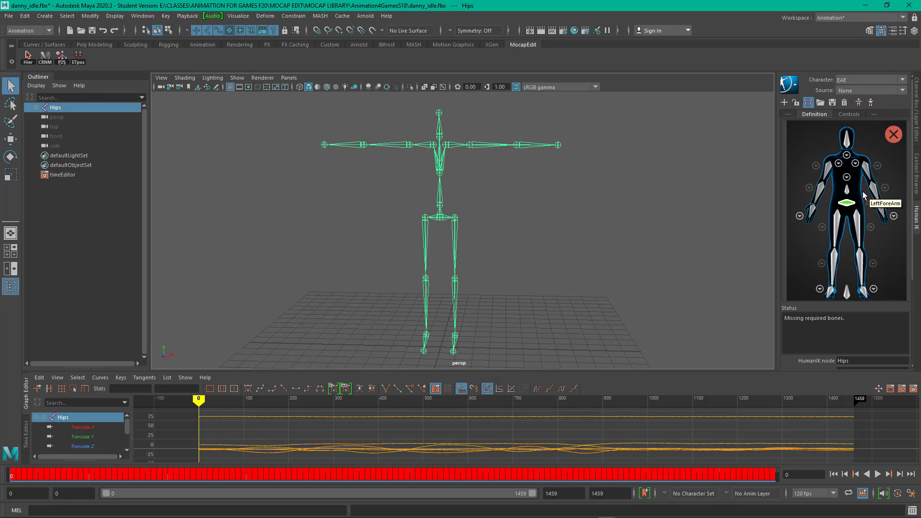
left_click(848, 192)
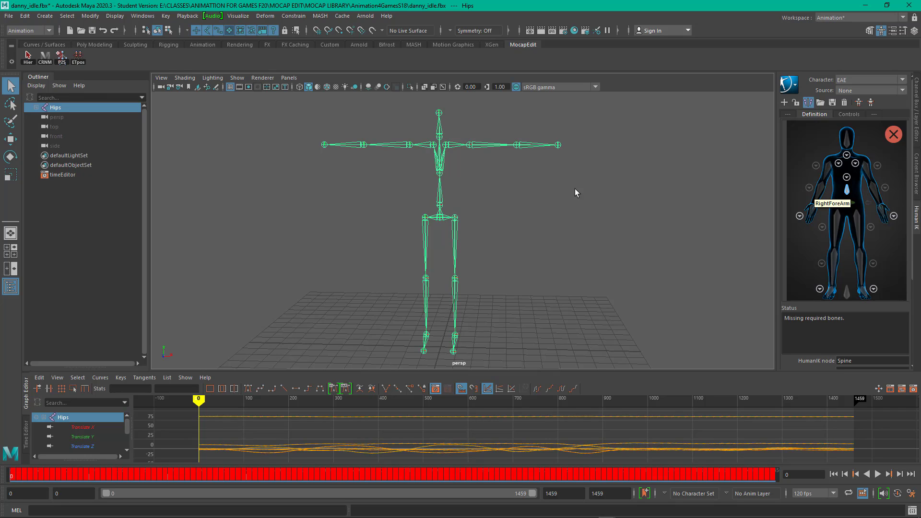
left_click(442, 198)
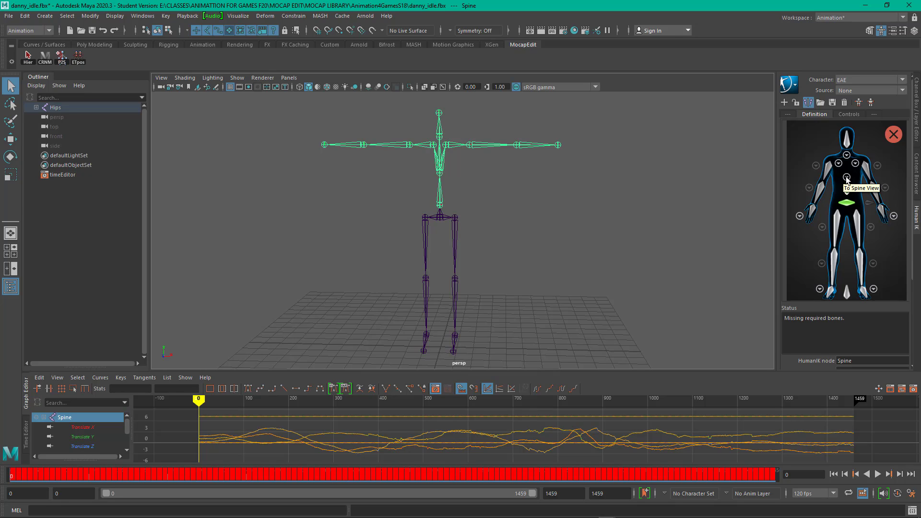
Step: Assign the upper spine, neck and head joints to the Spine1, Neck and Head slots
left_click(847, 178)
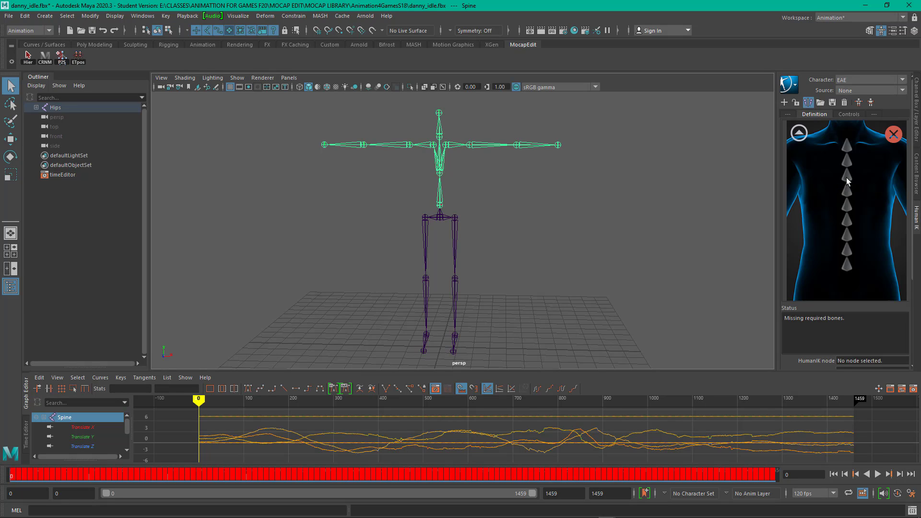
left_click(847, 264)
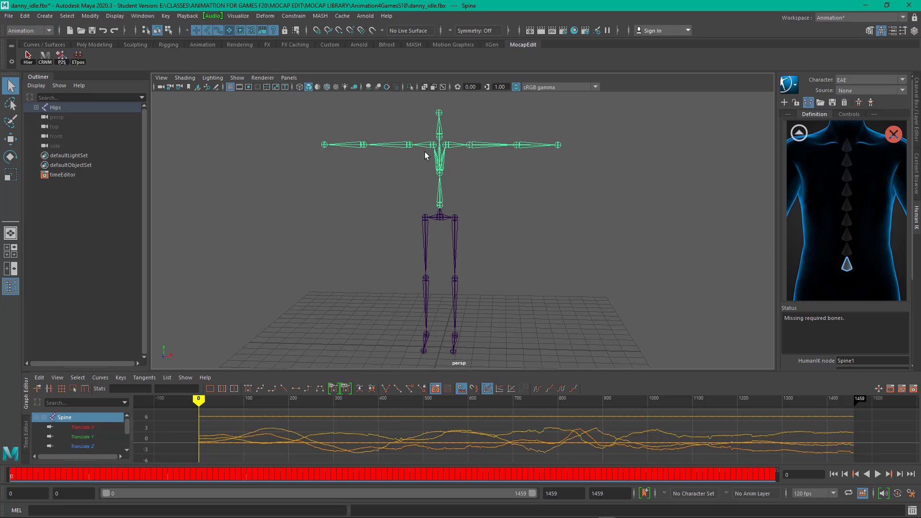
left_click(441, 164)
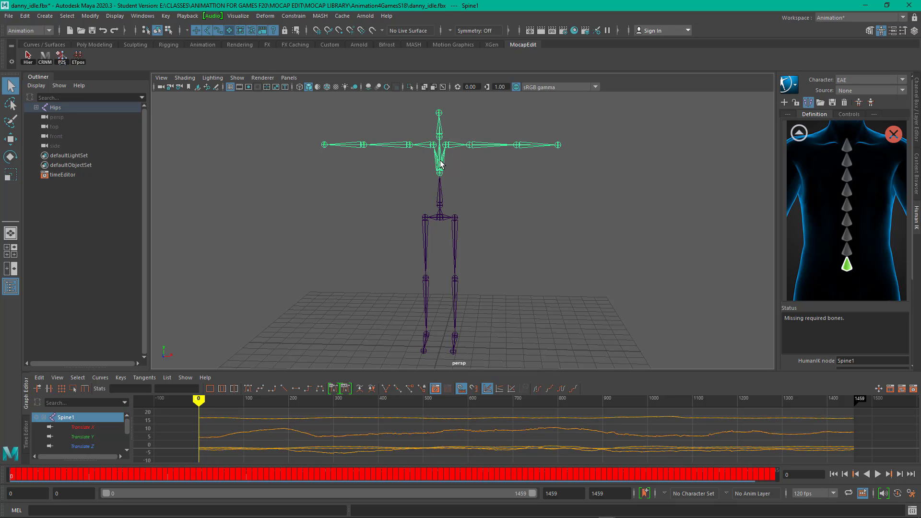
left_click(797, 135)
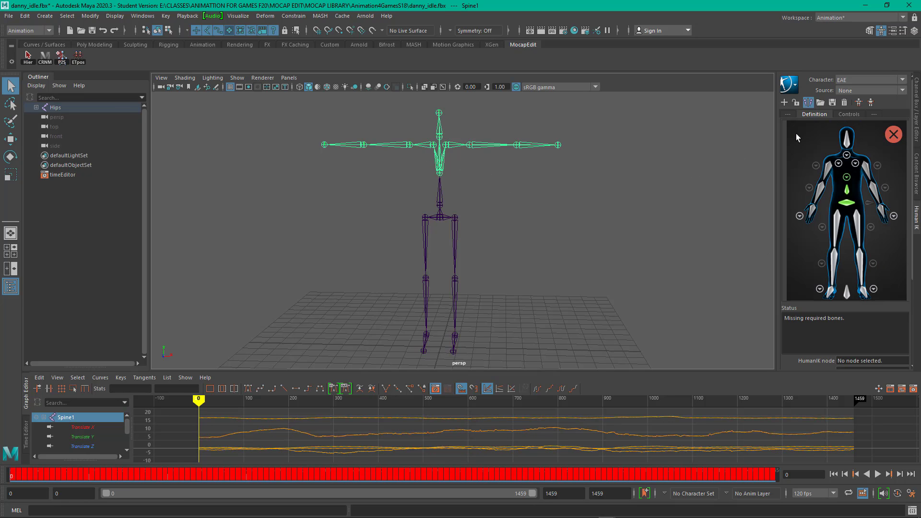
left_click(847, 156)
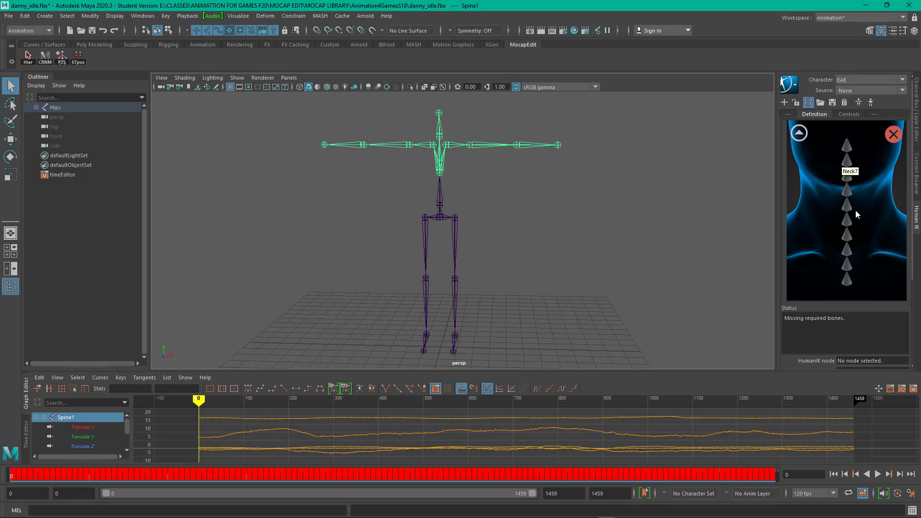
left_click(850, 285)
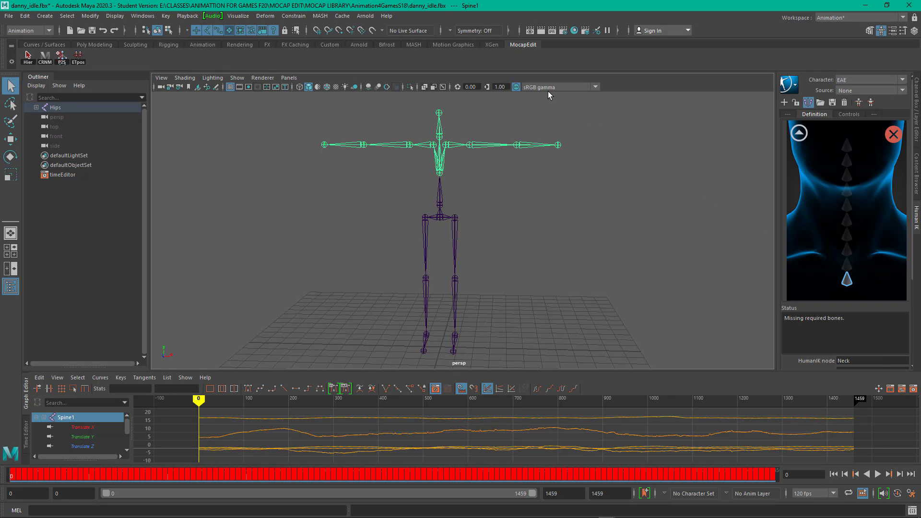
left_click(440, 133)
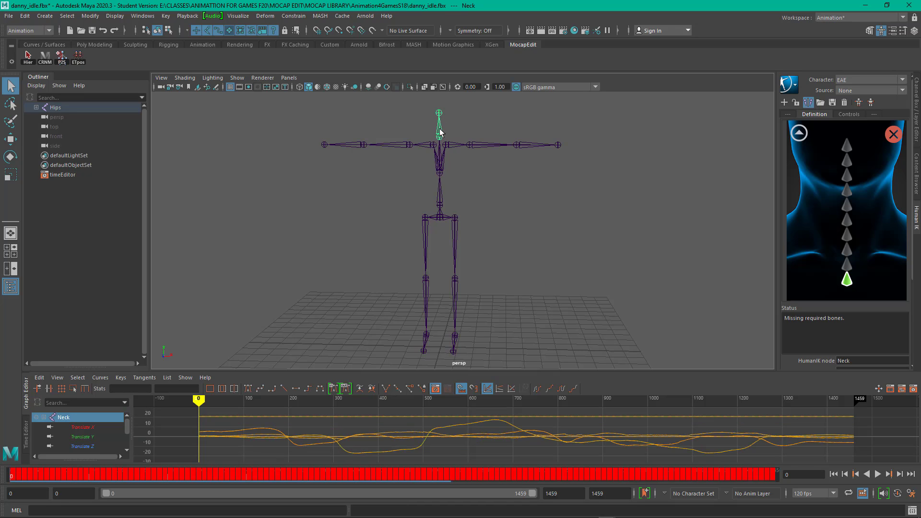
left_click(799, 133)
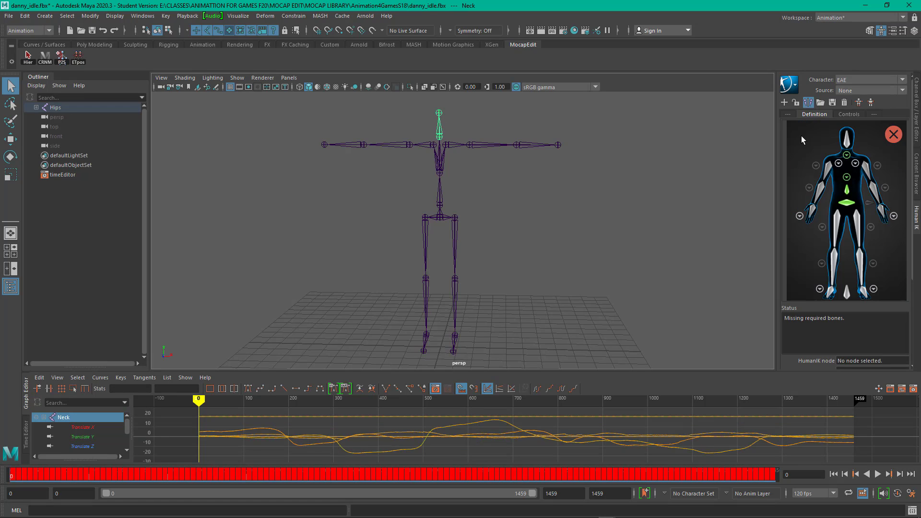
left_click(848, 142)
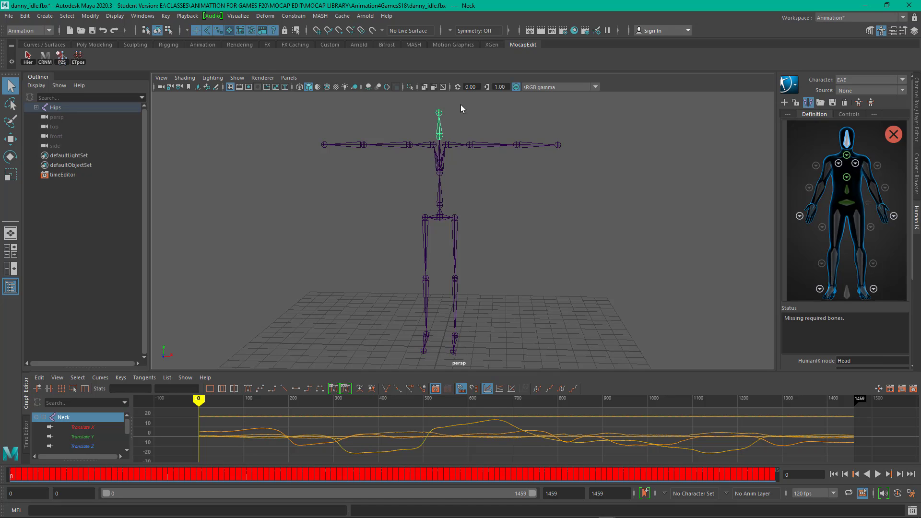
left_click(441, 113)
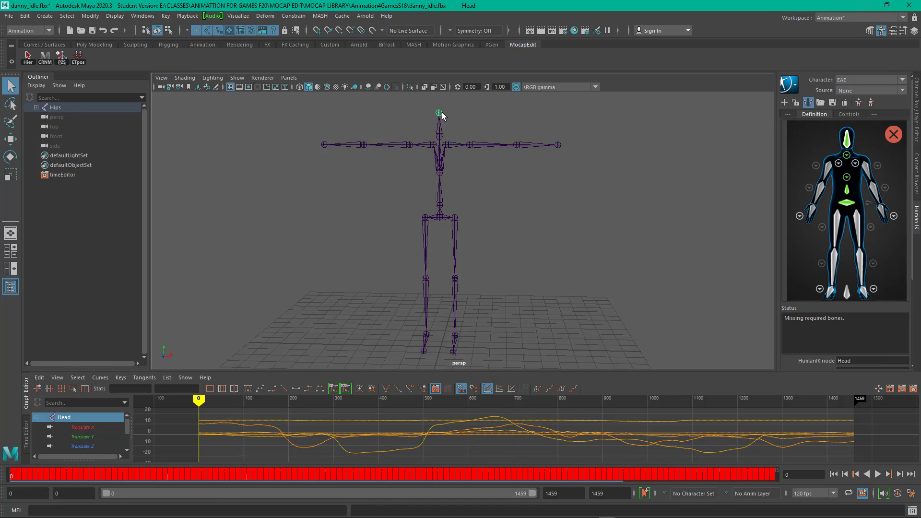
Step: Map the left shoulder, upper arm, forearm and hand joints to LeftShoulder, LeftArm, LeftForeArm and LeftHand
left_click(855, 164)
left_click(827, 217)
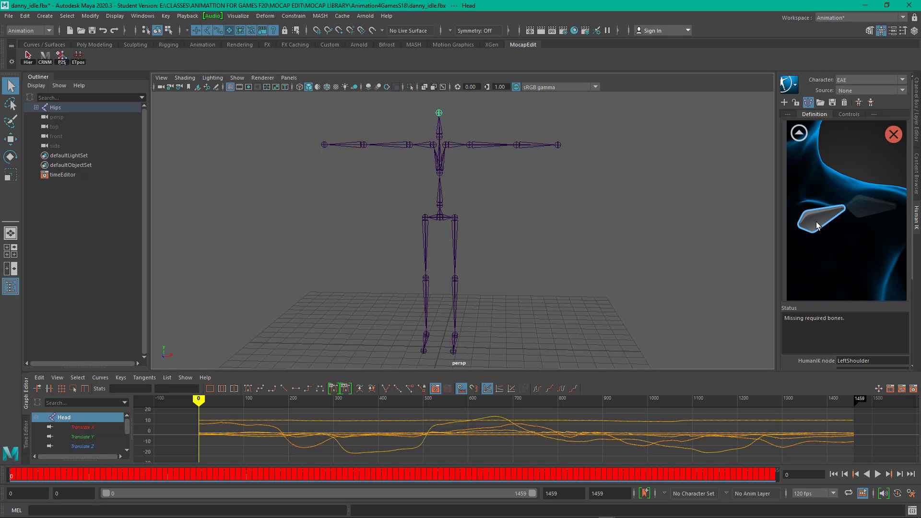
left_click(457, 146)
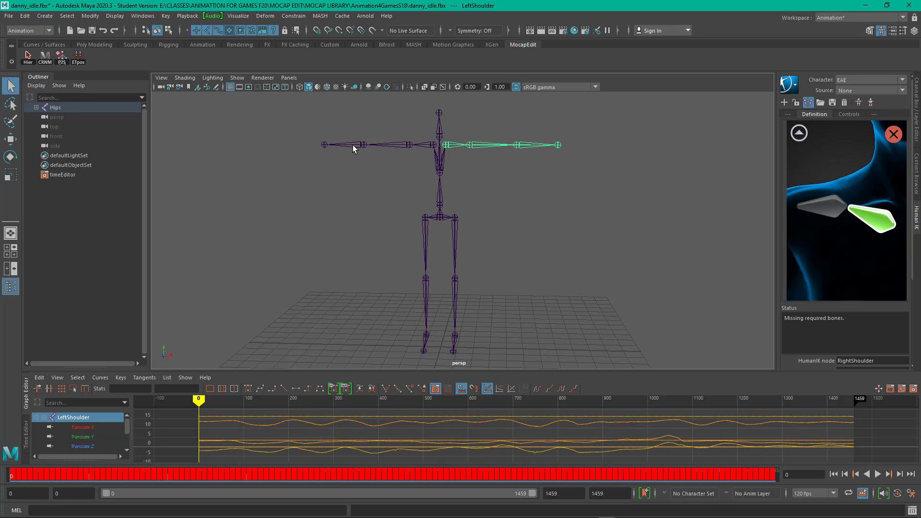
left_click(799, 133)
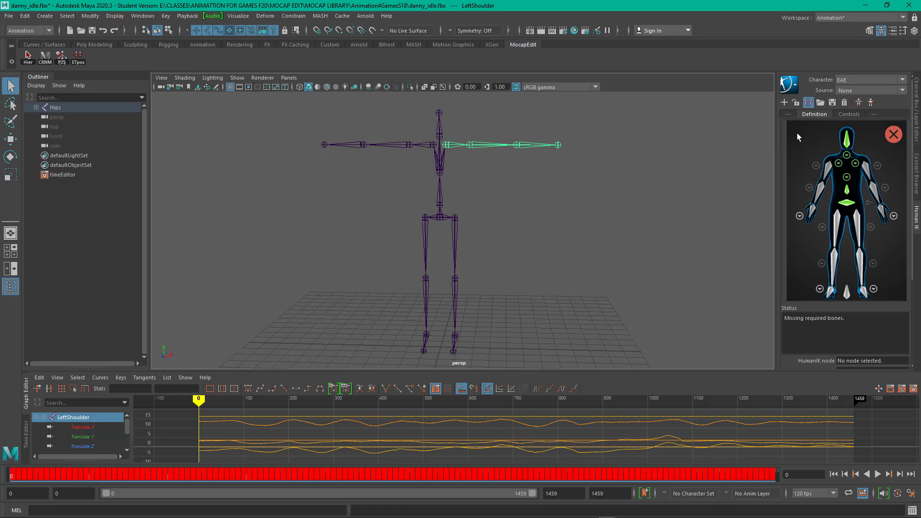
left_click(869, 176)
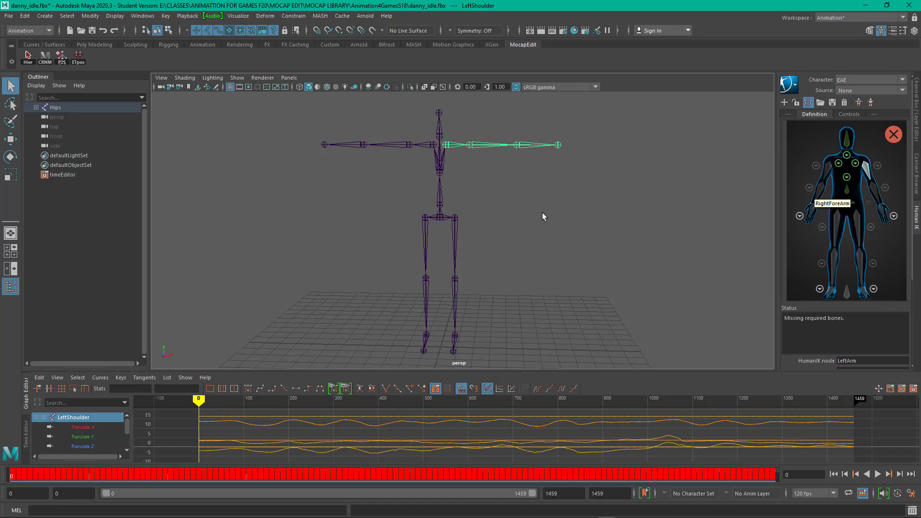
left_click(488, 145)
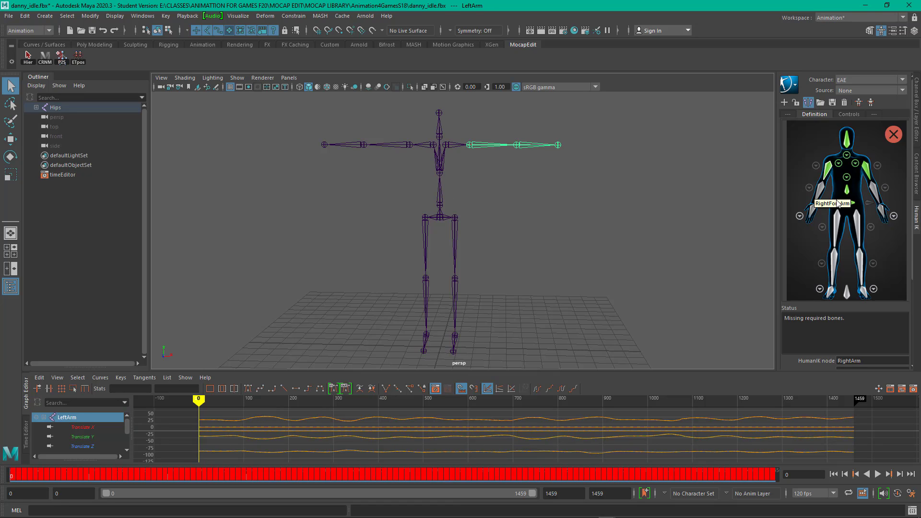
left_click(877, 196)
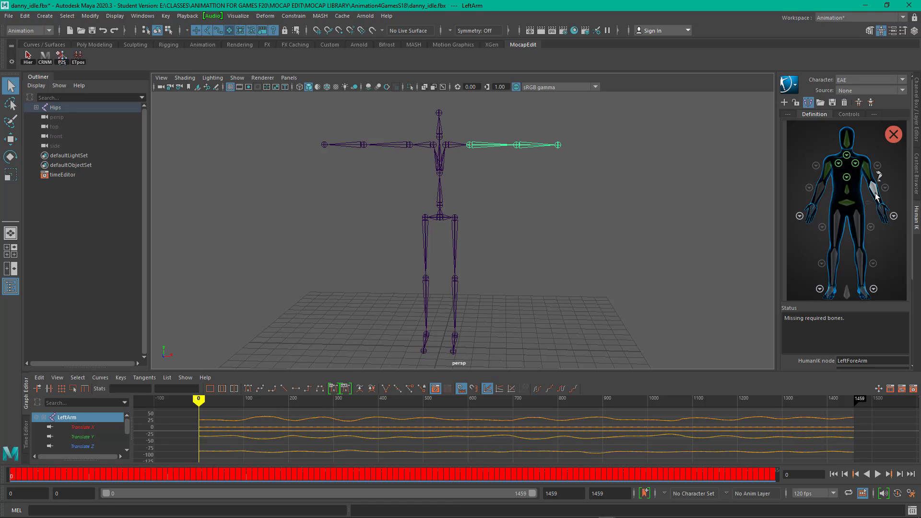
left_click(542, 147)
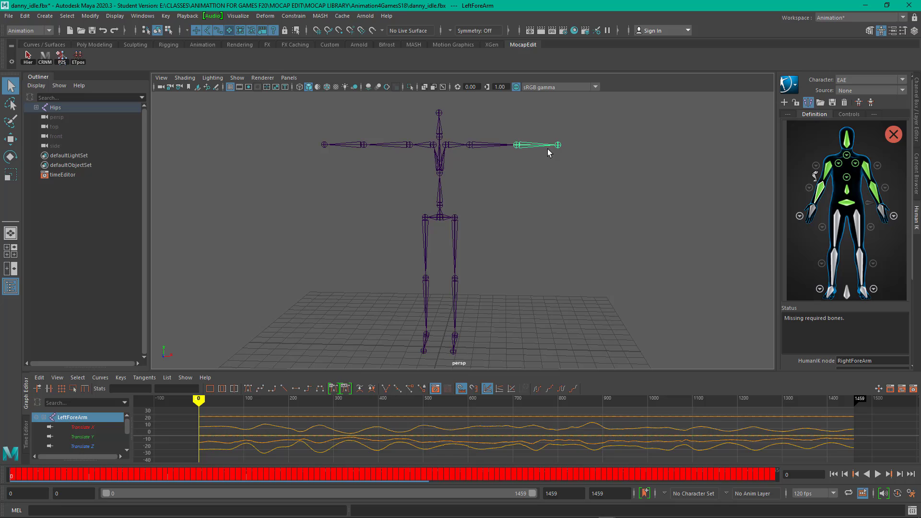
left_click(881, 211)
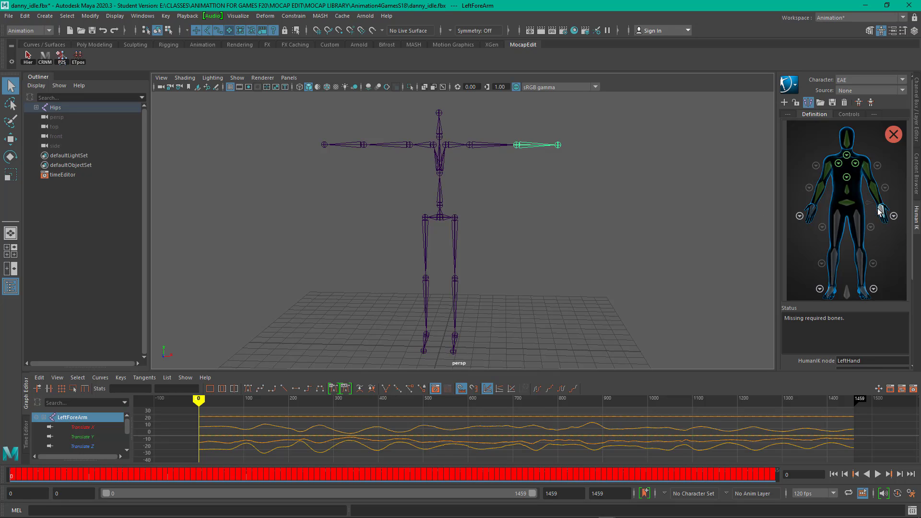
left_click(559, 146)
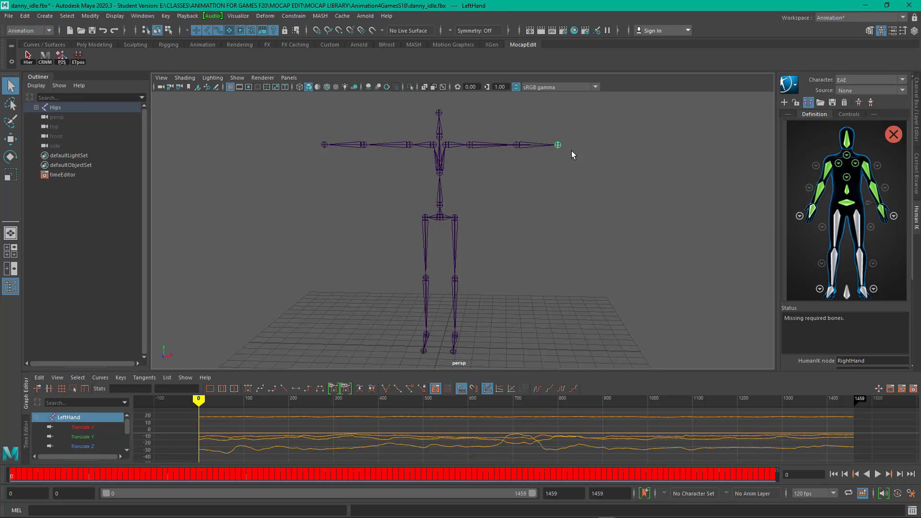
left_click(856, 233)
left_click(856, 234)
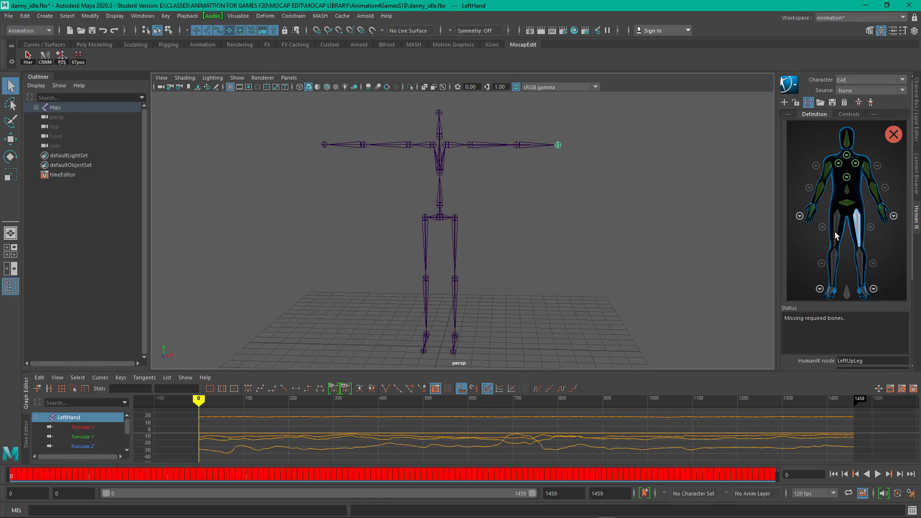
left_click(456, 252)
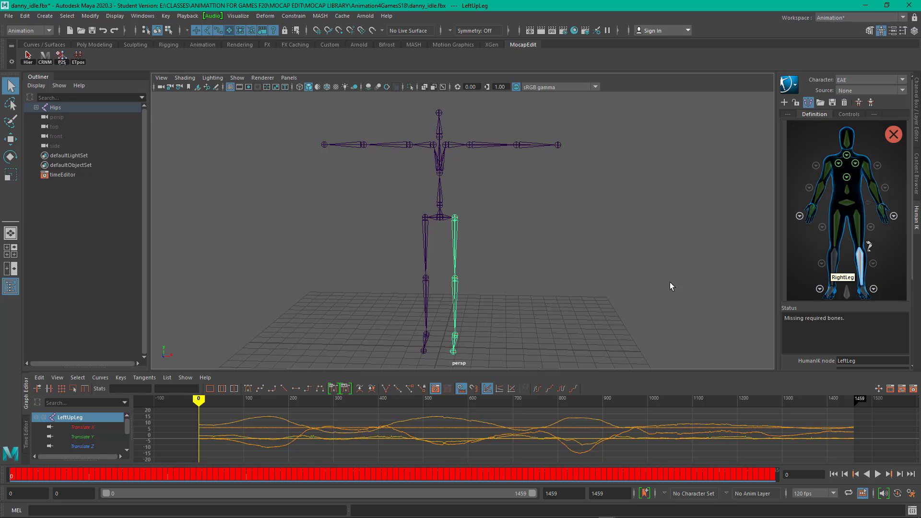
left_click(458, 305)
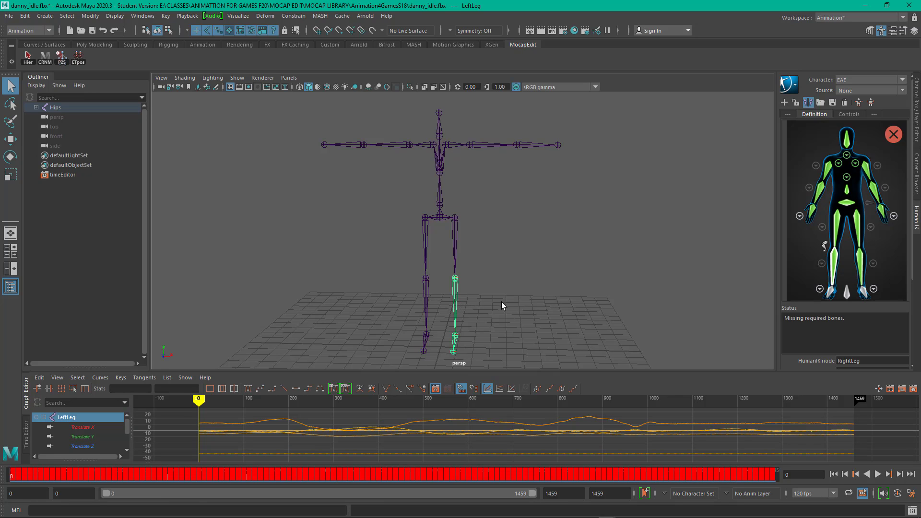
left_click_drag(512, 303, 658, 243, "alt")
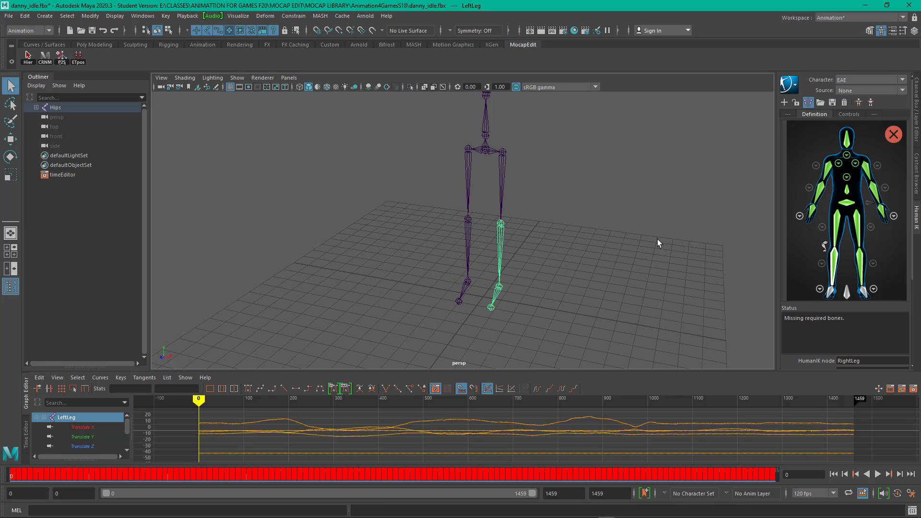
left_click(863, 291)
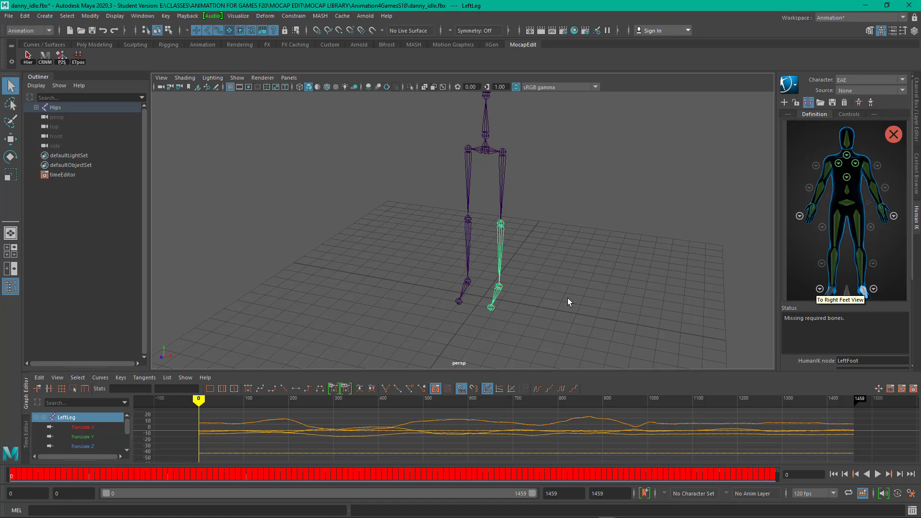
left_click(497, 296)
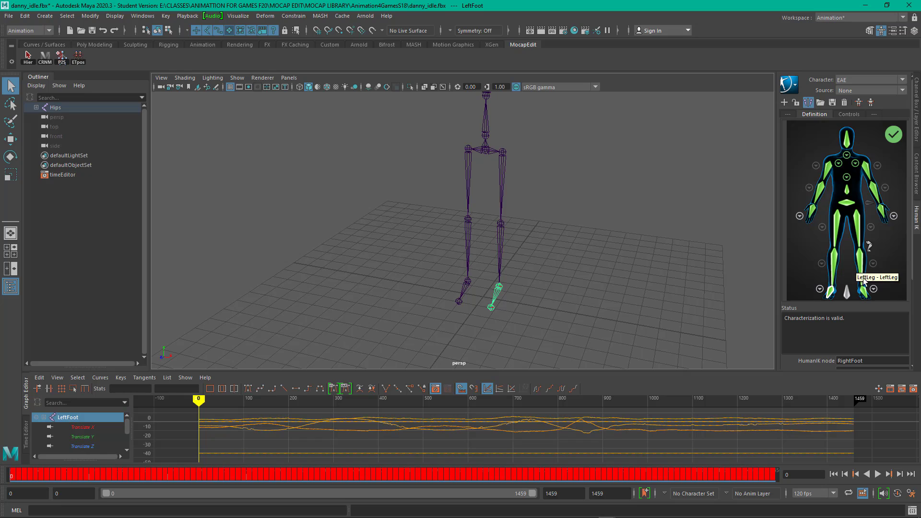
left_click(873, 290)
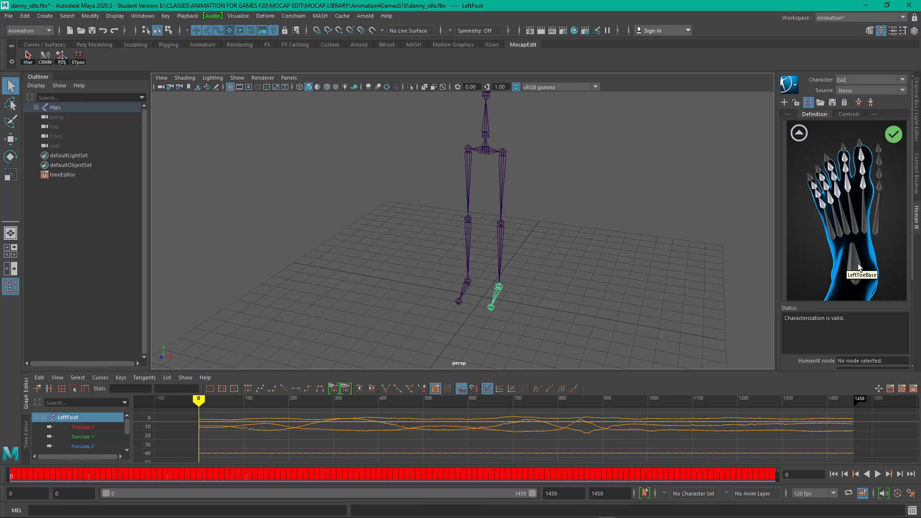
left_click_drag(717, 320, 700, 311, "alt")
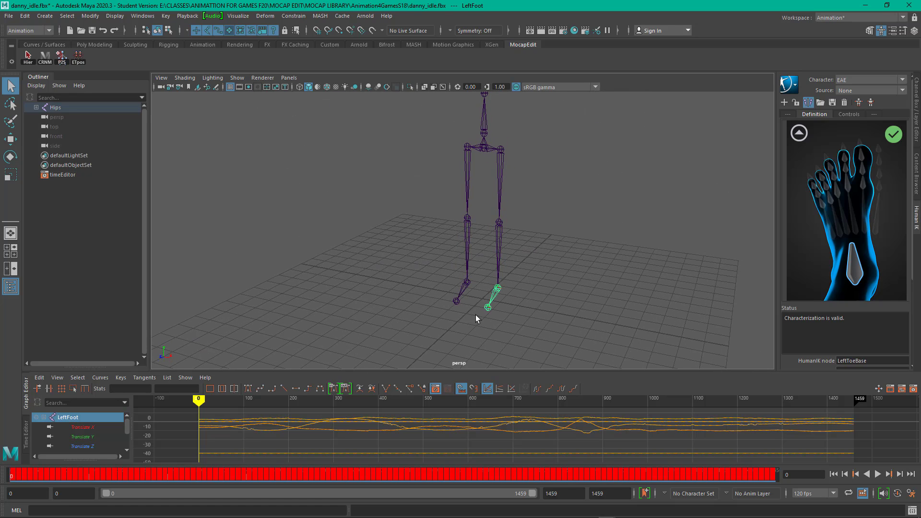
left_click(487, 308)
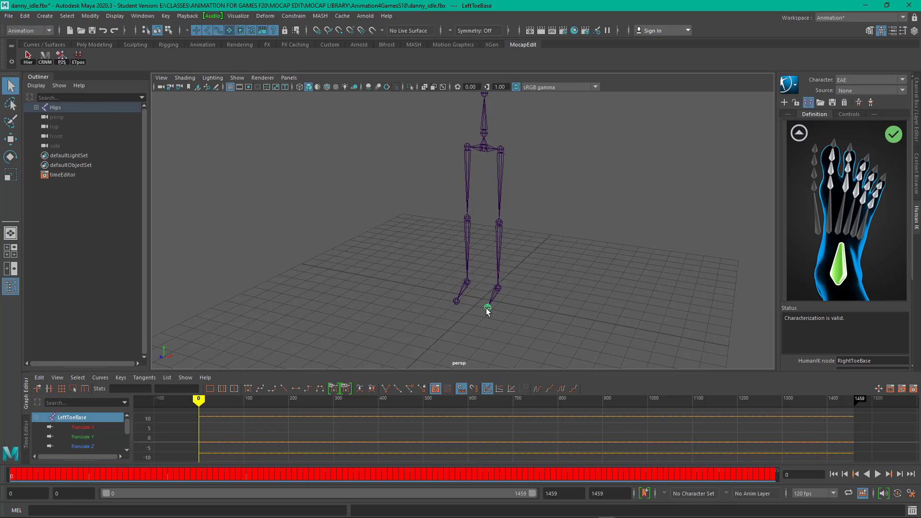
left_click_drag(647, 302, 747, 222, "alt")
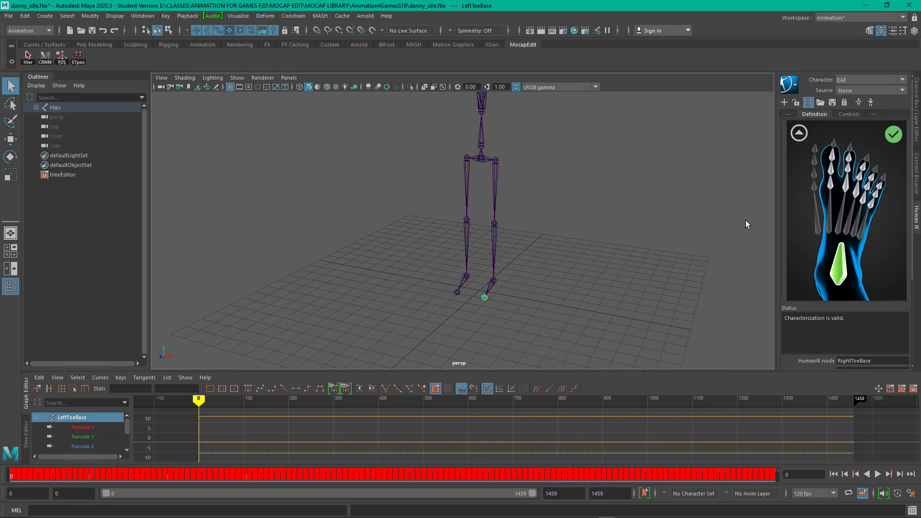
left_click(799, 134)
left_click_drag(689, 245, 632, 249, "alt")
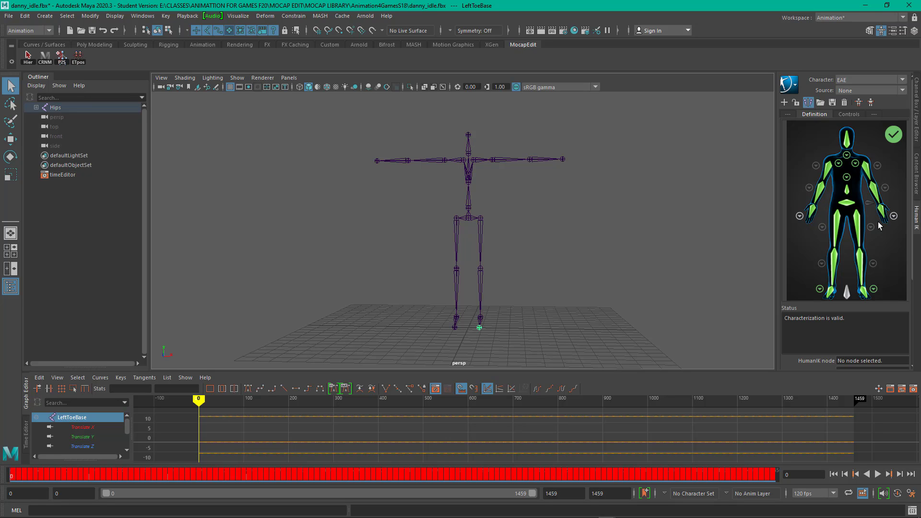
left_click_drag(650, 204, 654, 259, "alt")
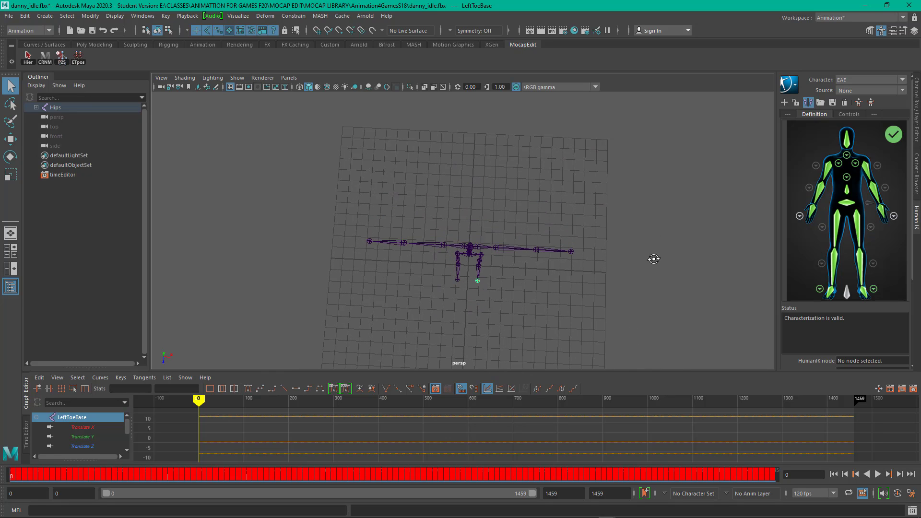
left_click_drag(597, 310, 614, 250, "alt")
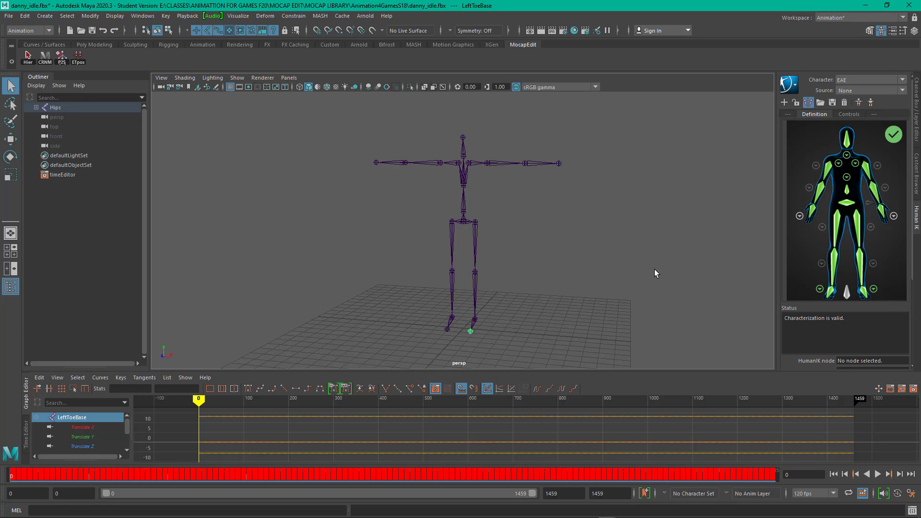
left_click_drag(656, 272, 677, 253, "alt")
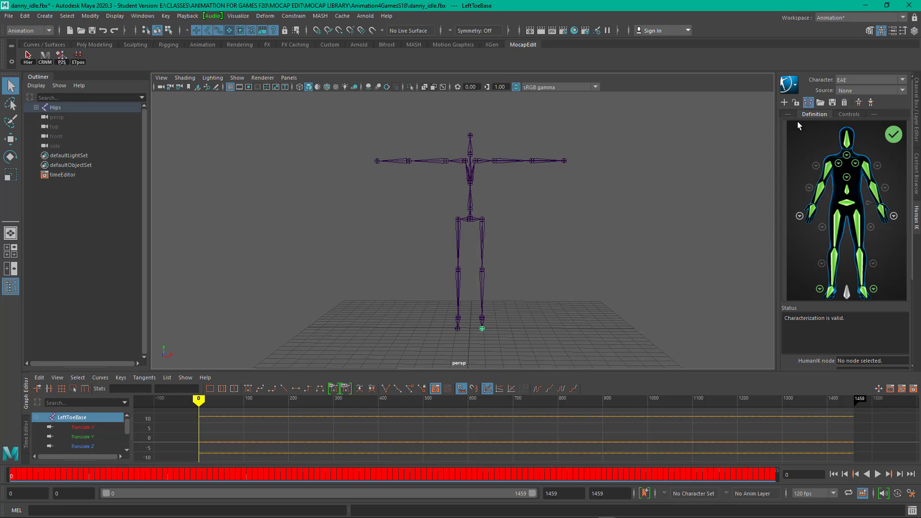
Step: Clear the locked-characterization warning, unlock EAE, and snap the skeleton from Hips back to T-pose with ETpos
left_click(795, 103)
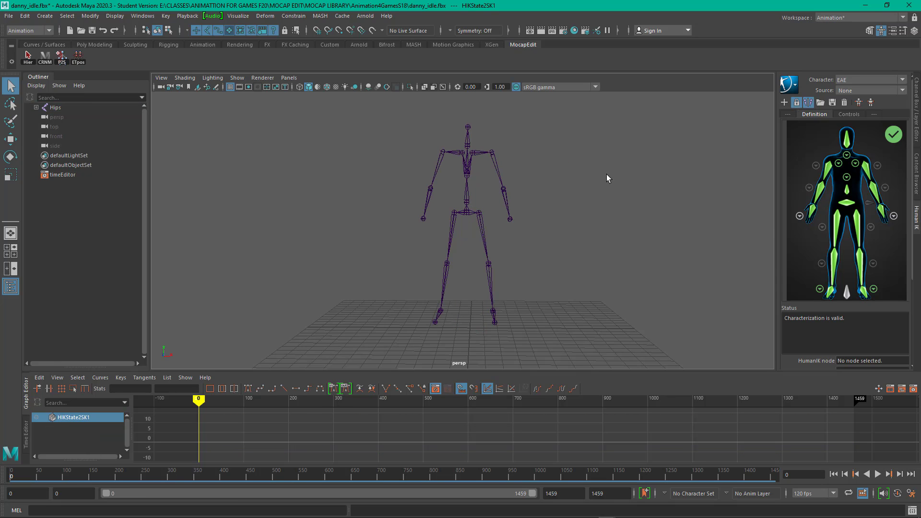
left_click(822, 103)
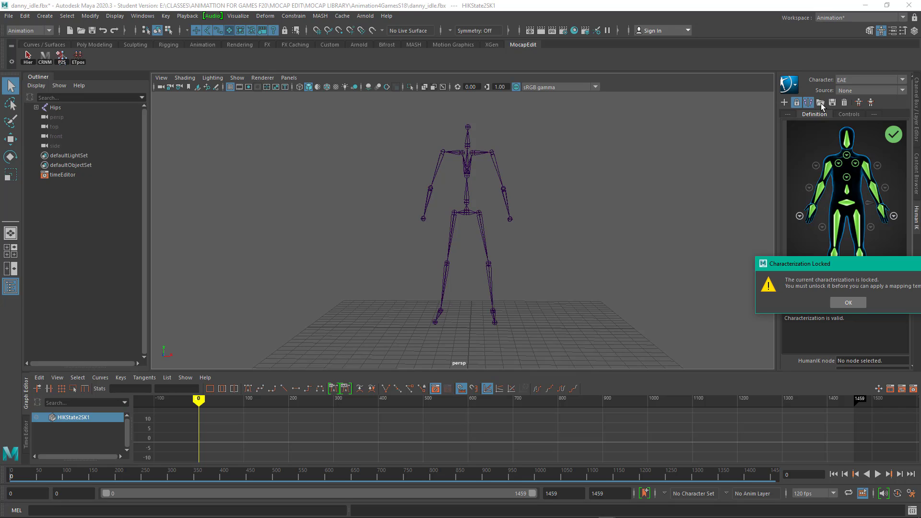
left_click(848, 303)
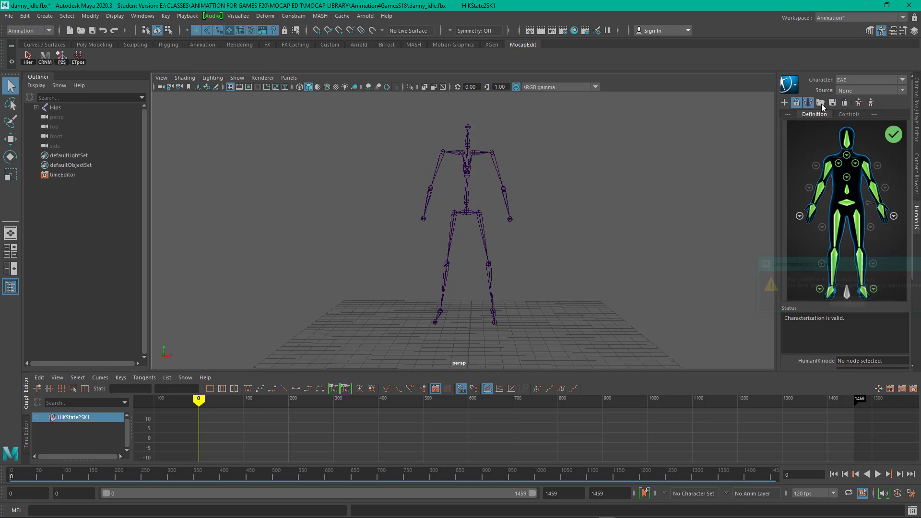
left_click(795, 102)
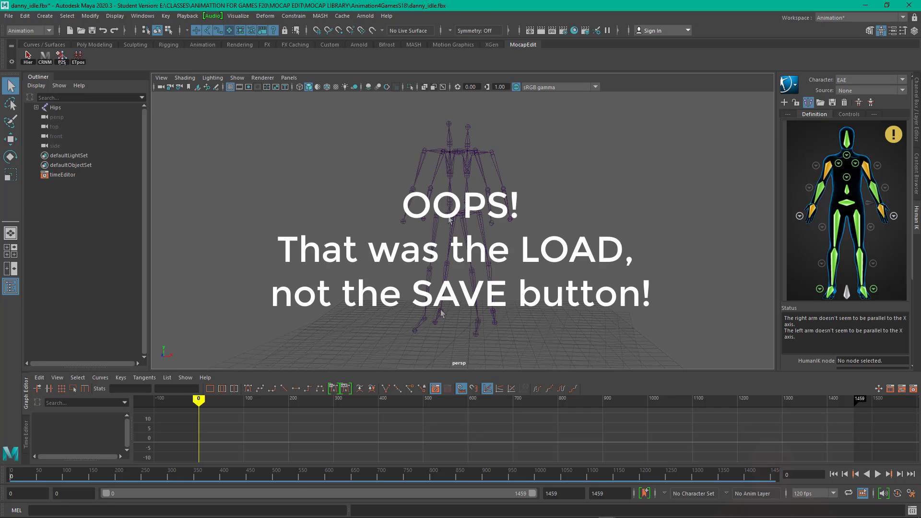
left_click(55, 107)
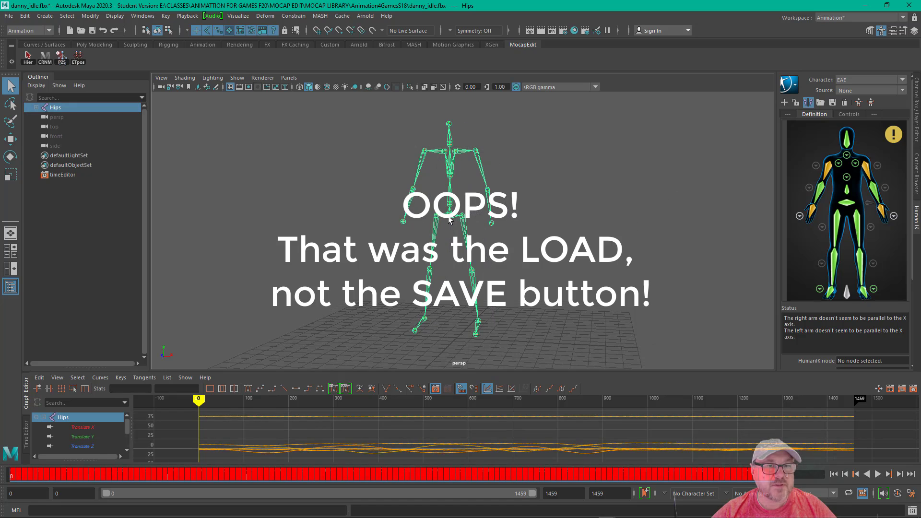
left_click(78, 56)
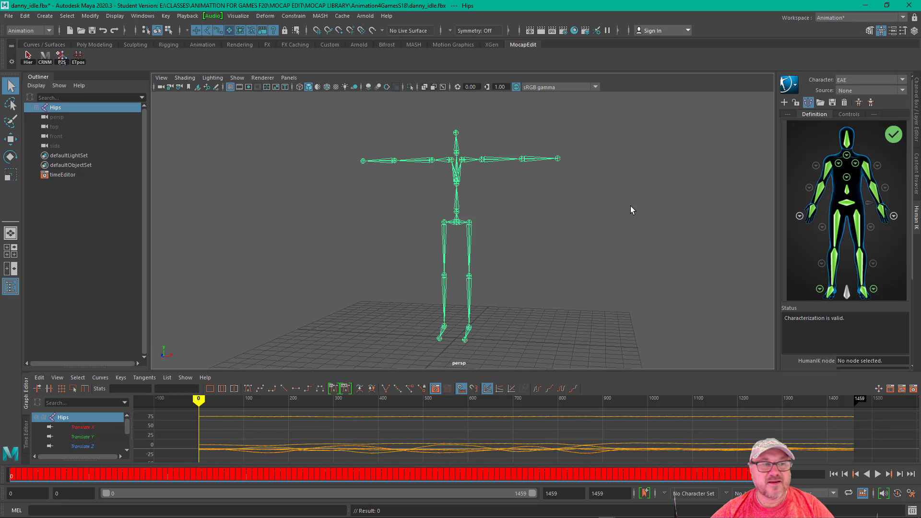
Step: Open Save Skeleton Definition and enter EAE_Template as the template name
left_click(834, 102)
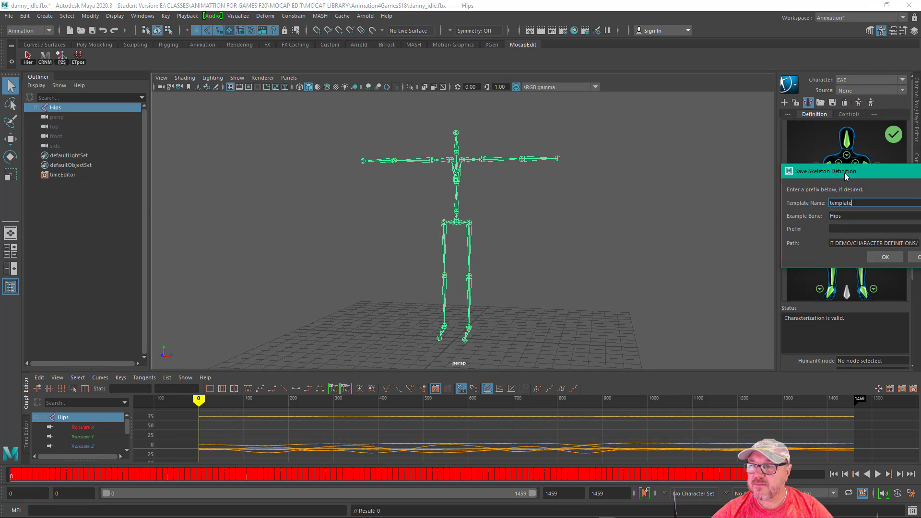
left_click_drag(835, 174, 593, 202)
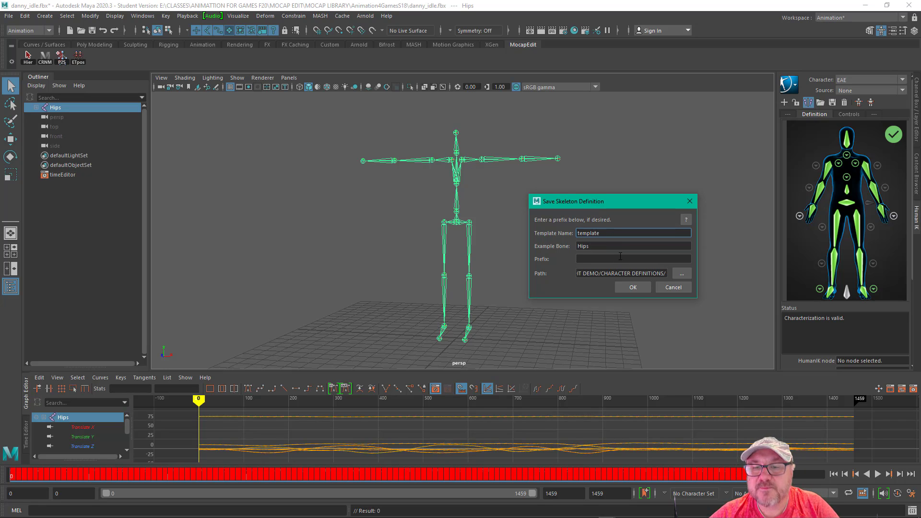
key("BackSpace")
key("BackSpace")
key("BackSpace")
key("BackSpace")
key("BackSpace")
key("BackSpace")
key("BackSpace")
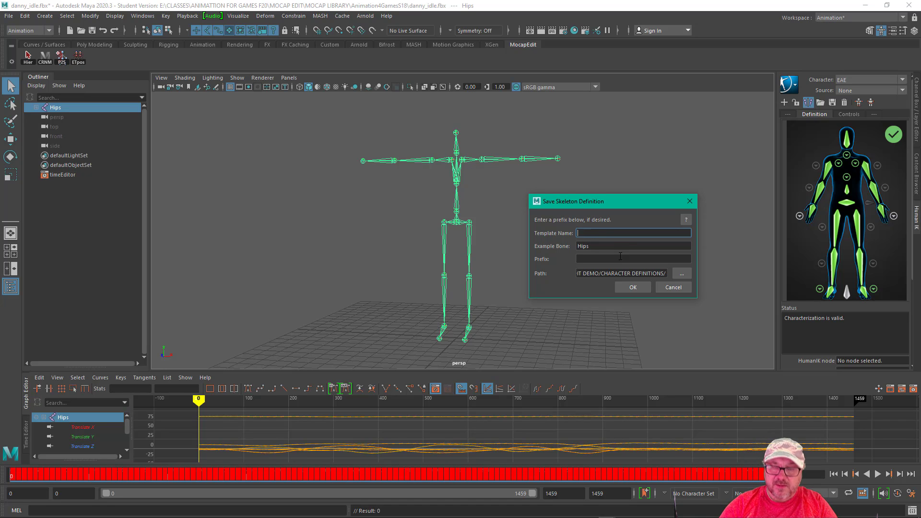
type("EAE_Templa")
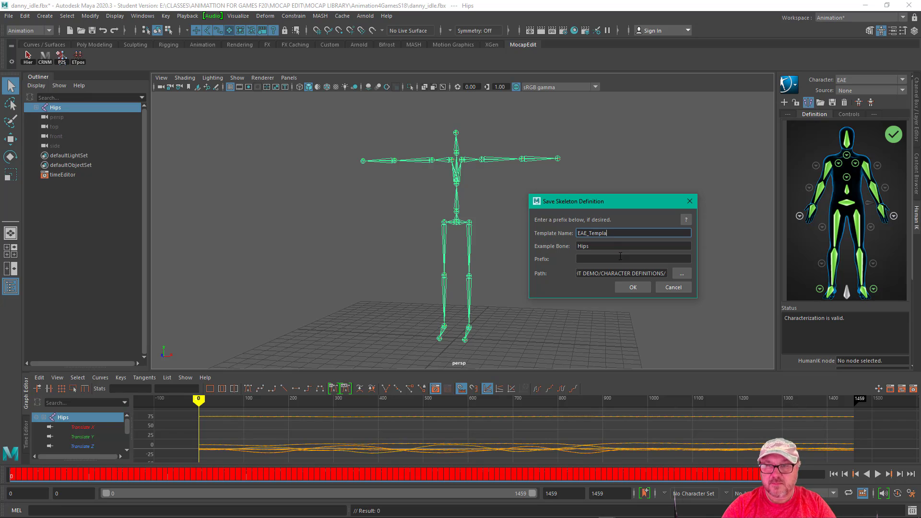
type("te")
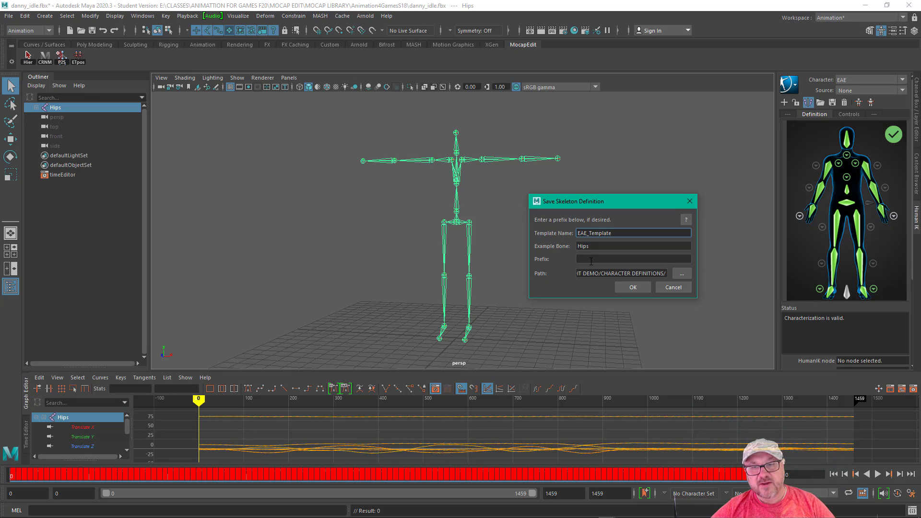
left_click(591, 262)
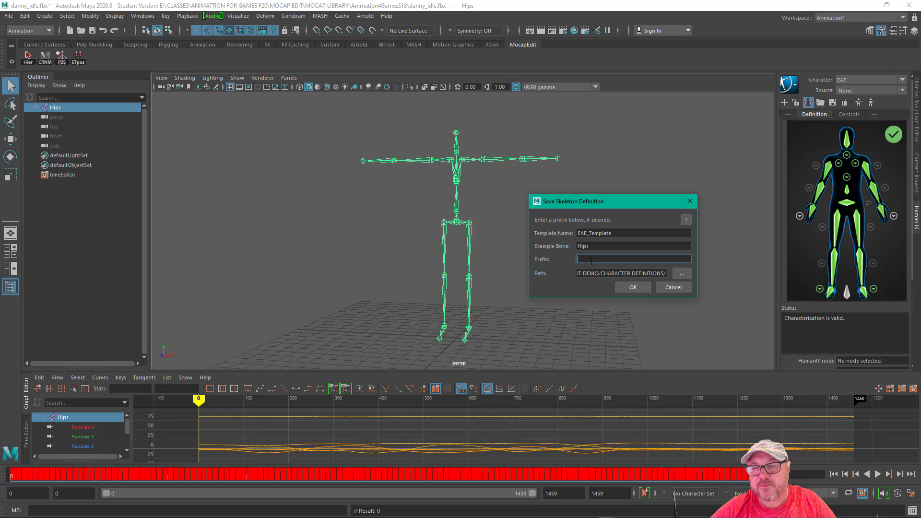
Step: Set the save path to the CHARACTERS/DEFINITIONS folder inside F20 MOCAP EDIT DEMO
left_click(683, 275)
left_click_drag(821, 214, 657, 215)
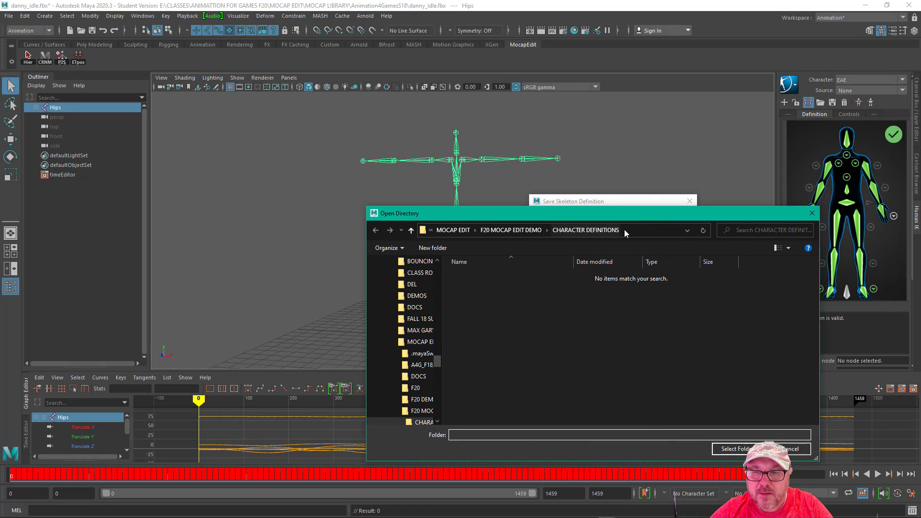
left_click(636, 231)
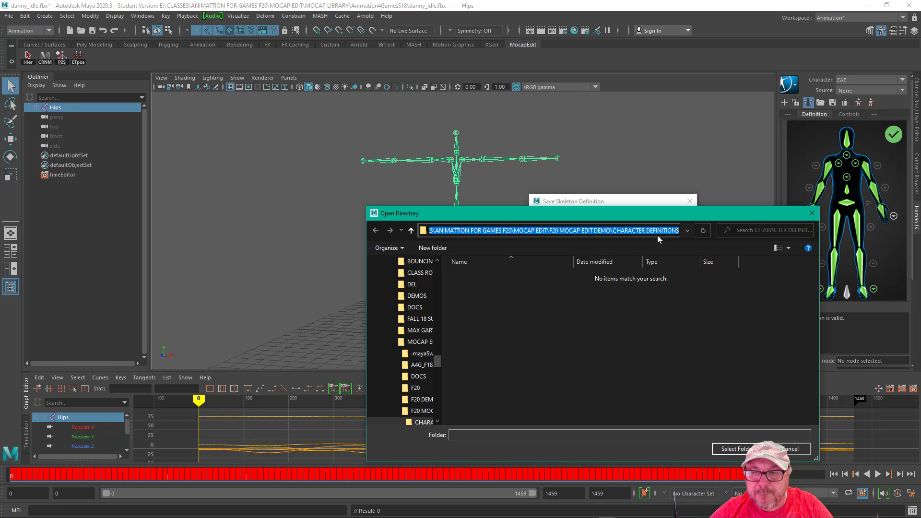
left_click(633, 232)
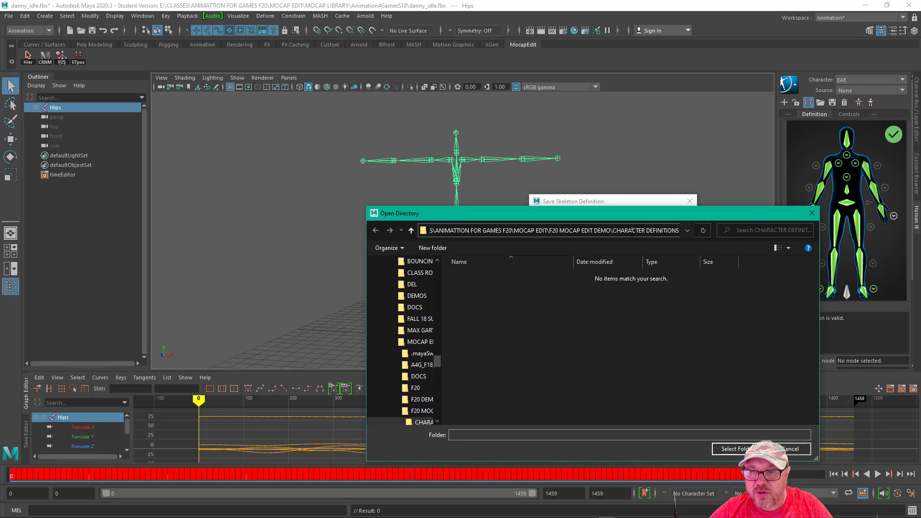
key("End")
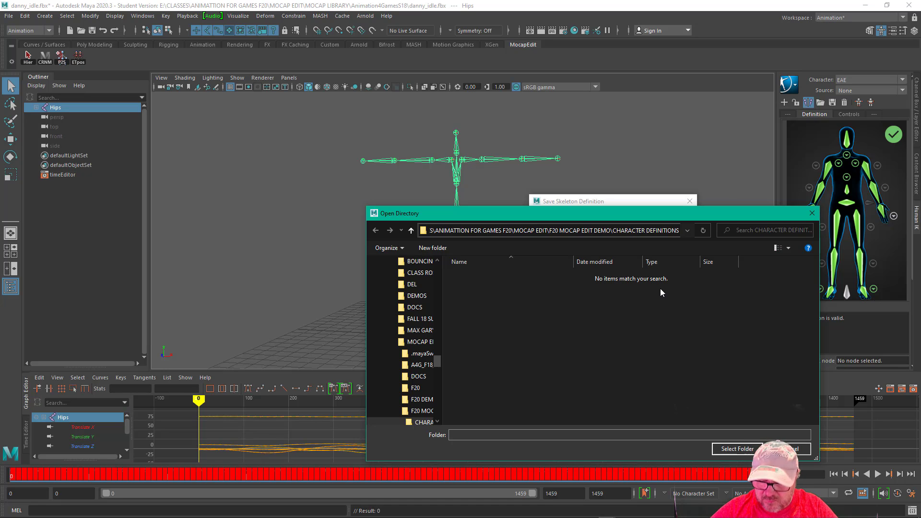
key("BackSpace")
key("BackSpace")
key("BackSpace")
key("BackSpace")
key("BackSpace")
key("BackSpace")
key("BackSpace")
key("BackSpace")
key("BackSpace")
key("BackSpace")
key("BackSpace")
key("BackSpace")
key("BackSpace")
key("BackSpace")
key("BackSpace")
key("BackSpace")
key("BackSpace")
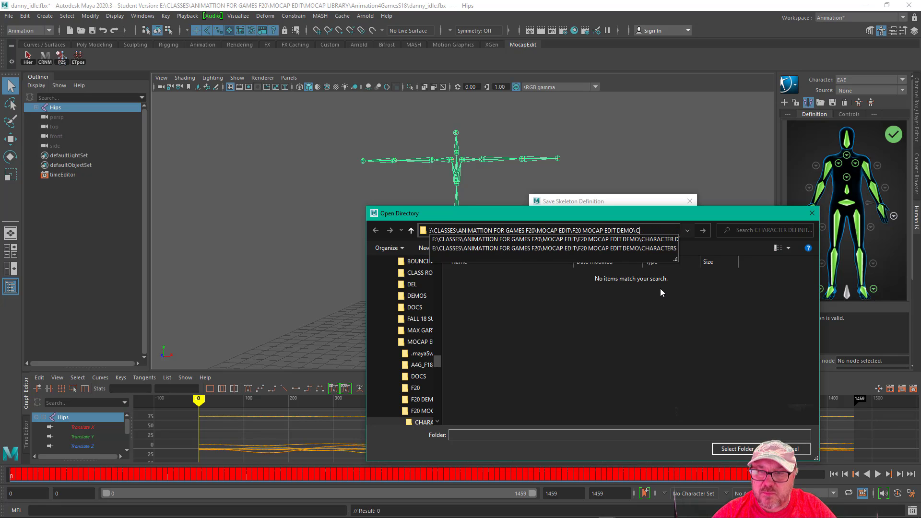
key("BackSpace")
key("BackSpace")
key("BackSpace")
key("BackSpace")
key("Return")
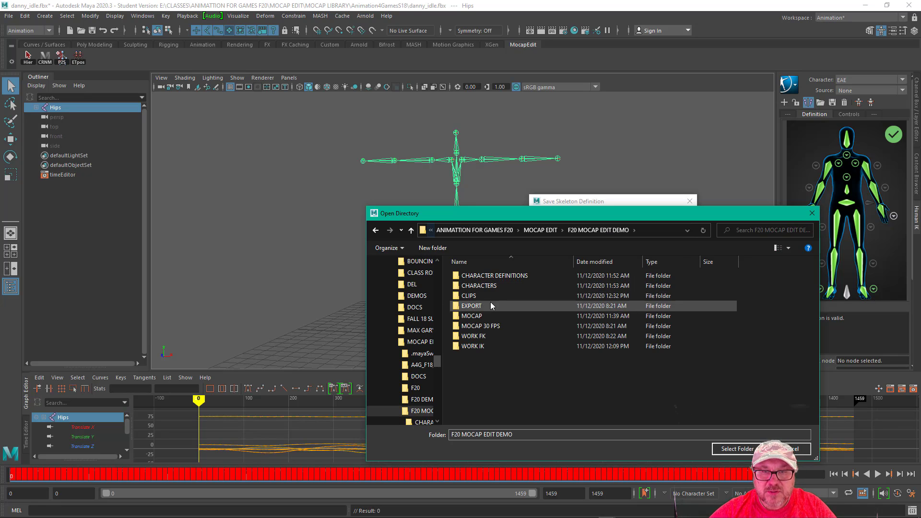
left_click(505, 287)
double_click(505, 287)
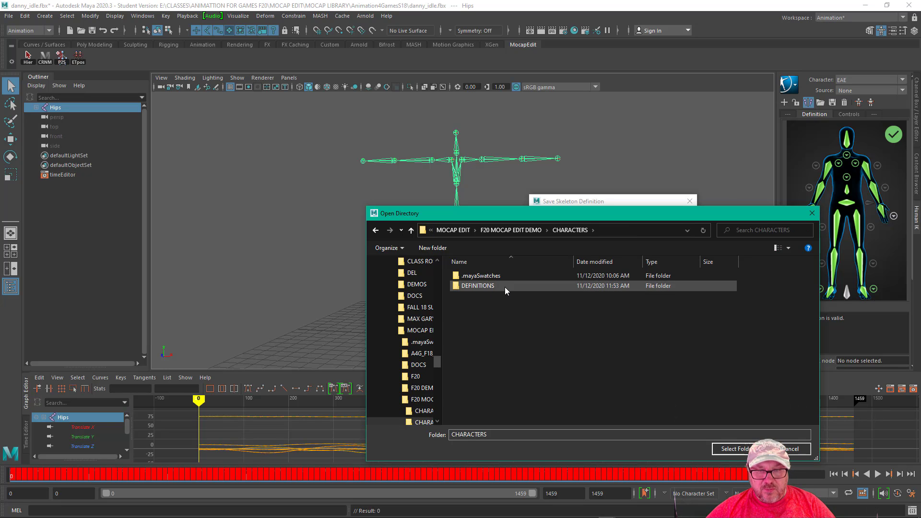
double_click(491, 287)
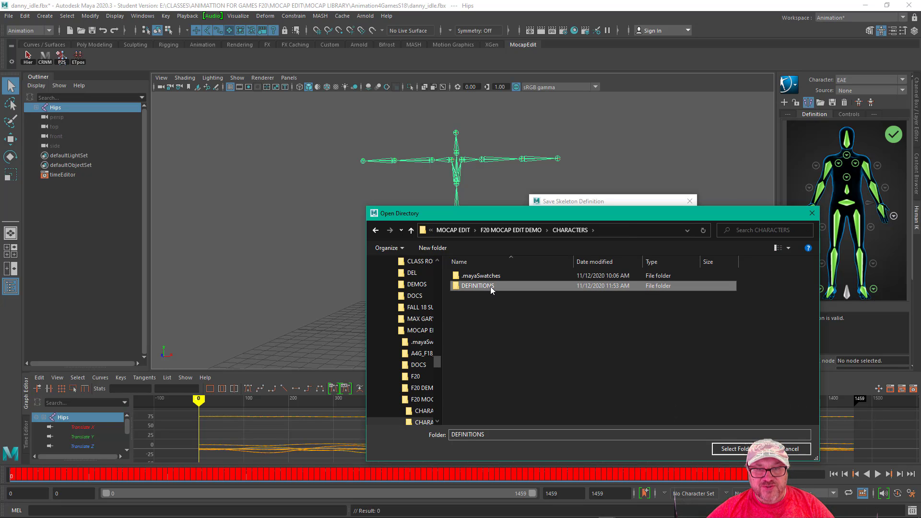
left_click(735, 449)
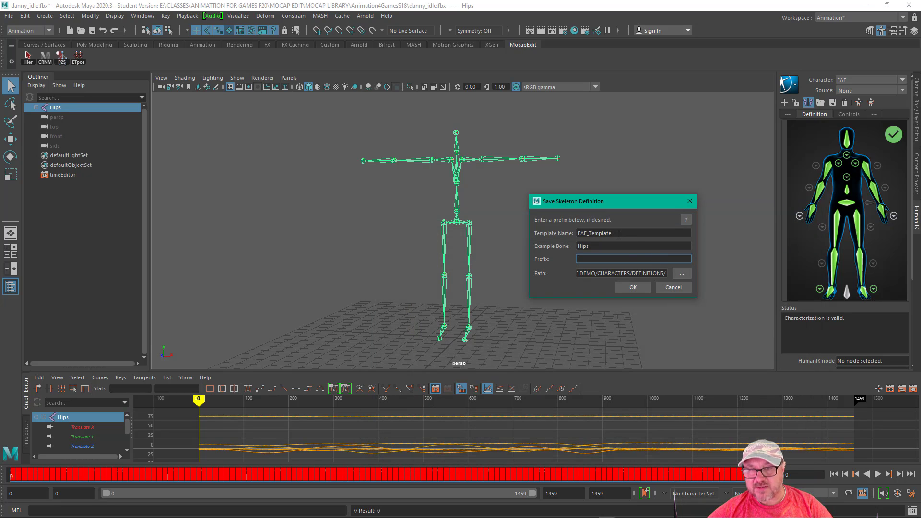
Step: Save the definition as EAE_Template, confirming the overwrite of the existing template
left_click(633, 287)
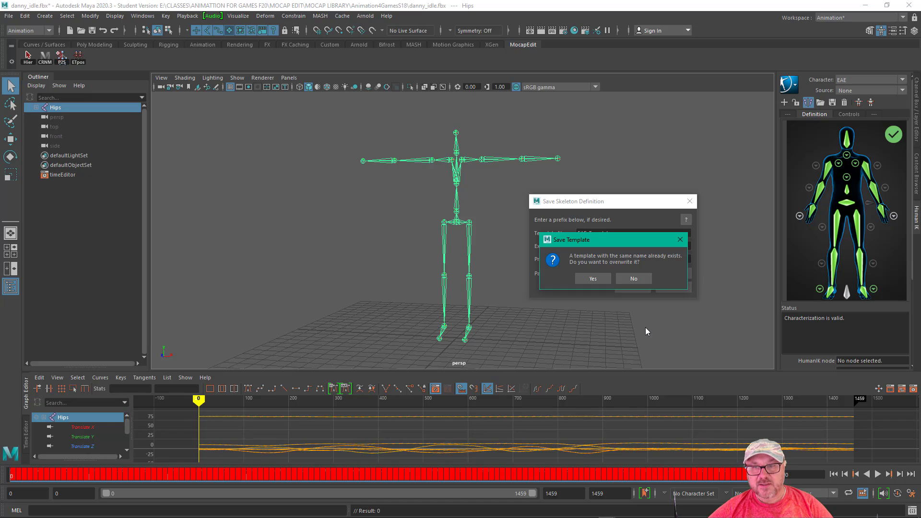
left_click(595, 278)
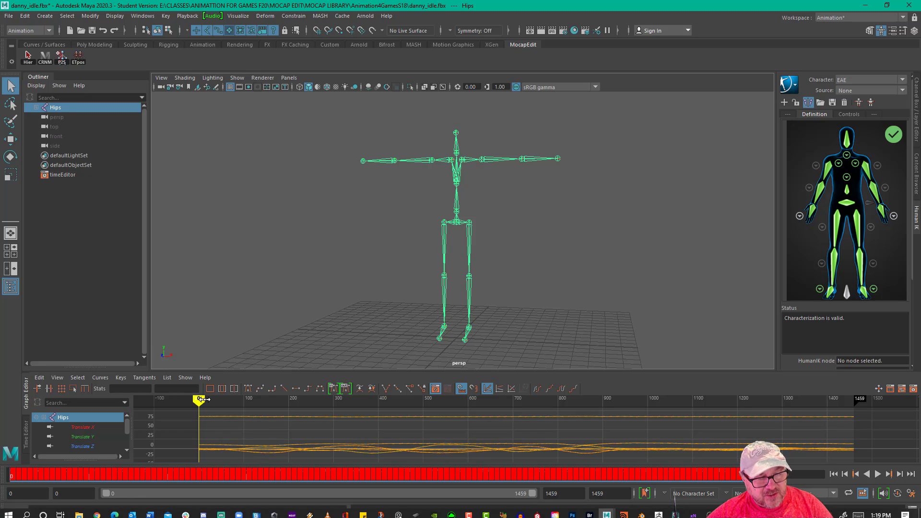
Step: Return to T-pose and break Translate/Rotate connections on the whole skeleton hierarchy, removing all keys
mouse_move(203, 399)
left_mouse_down()
mouse_move(476, 399)
mouse_move(197, 400)
left_mouse_up()
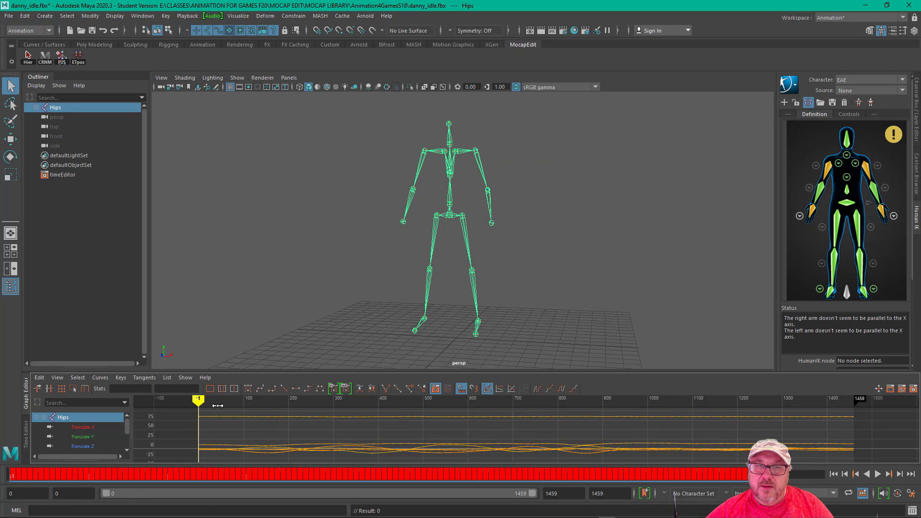
left_click(79, 57)
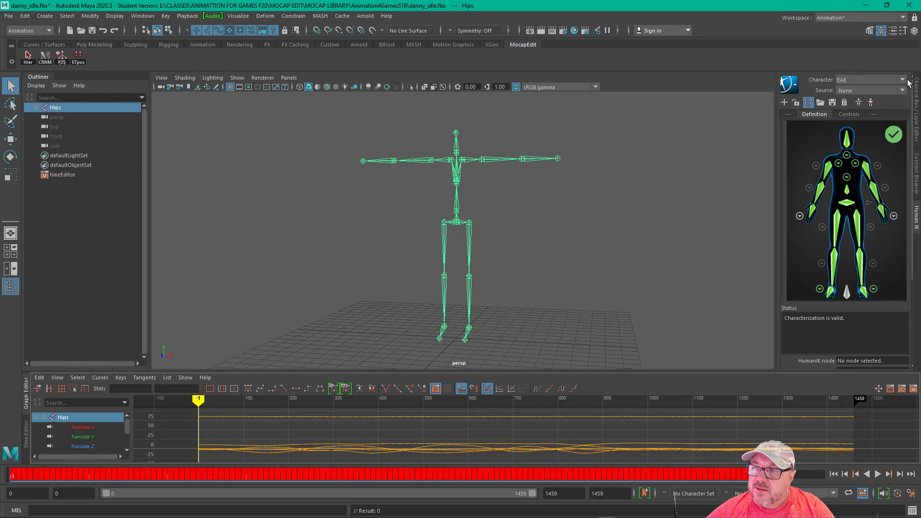
left_click(917, 109)
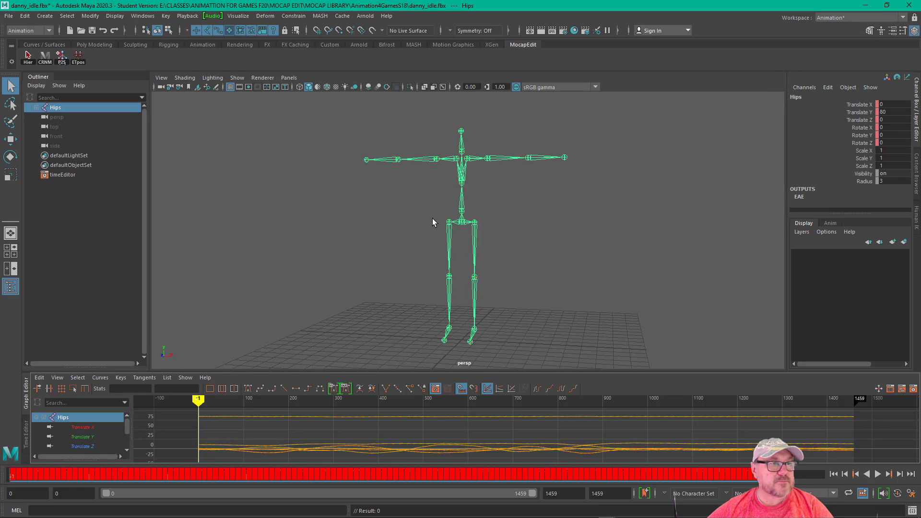
left_click(27, 56)
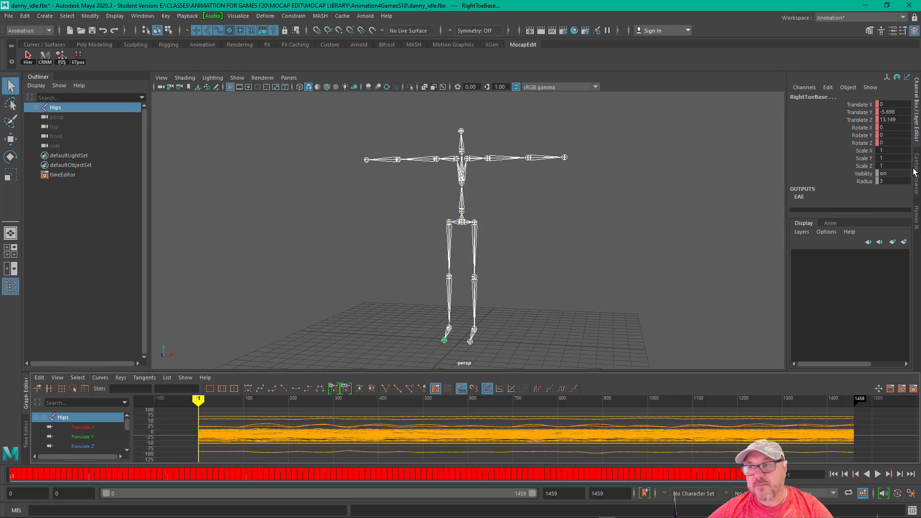
left_click_drag(866, 104, 868, 145)
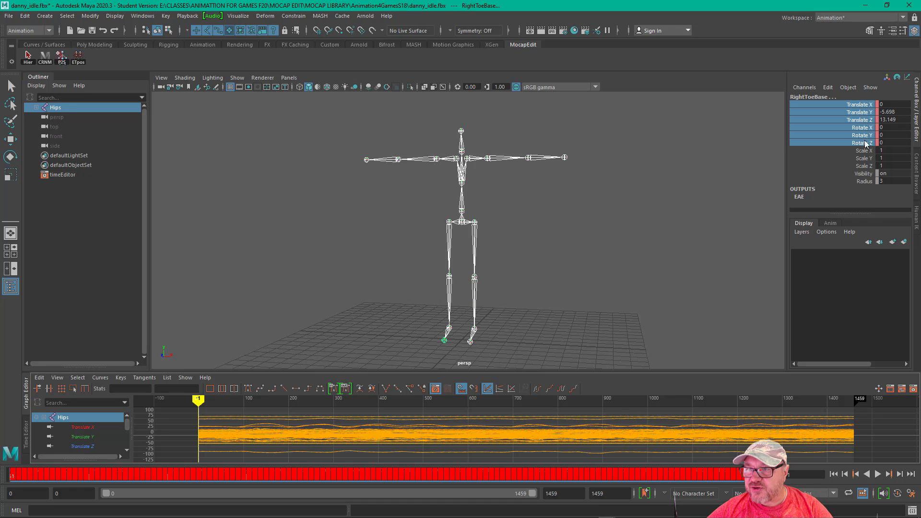
right_click(869, 115)
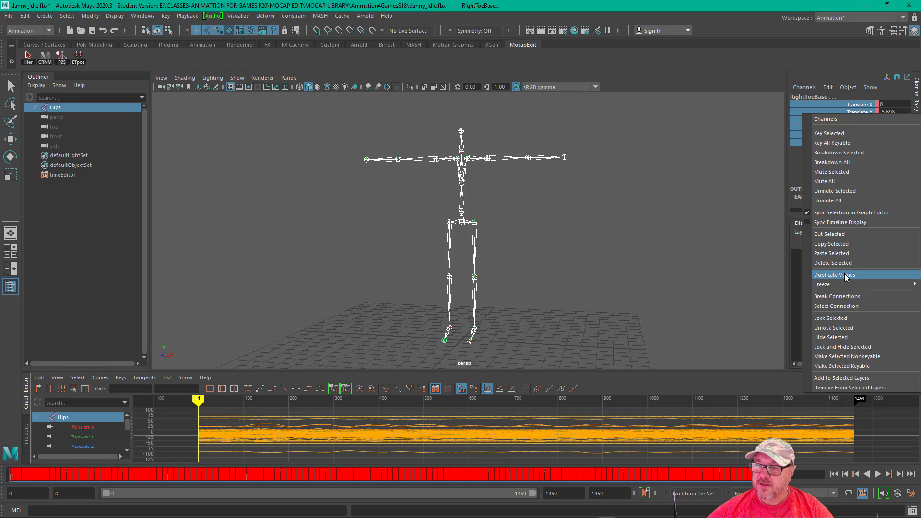
left_click(843, 298)
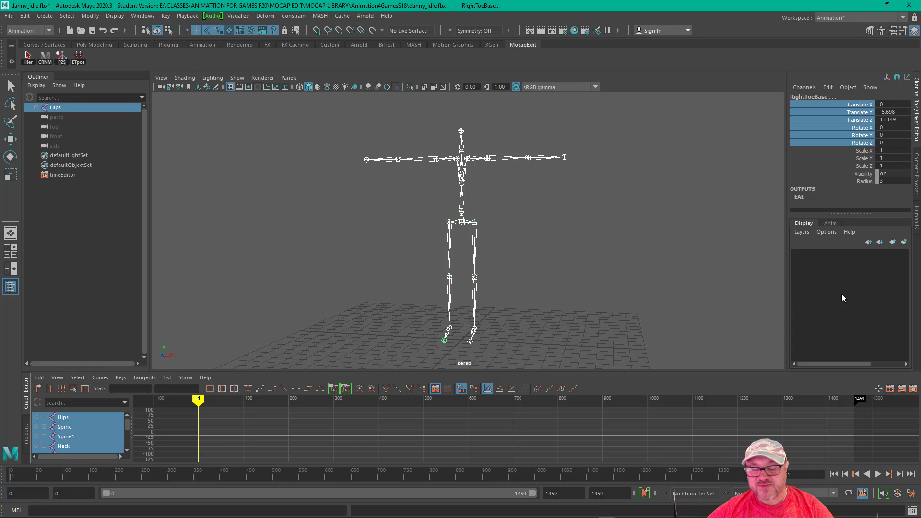
left_click(562, 218)
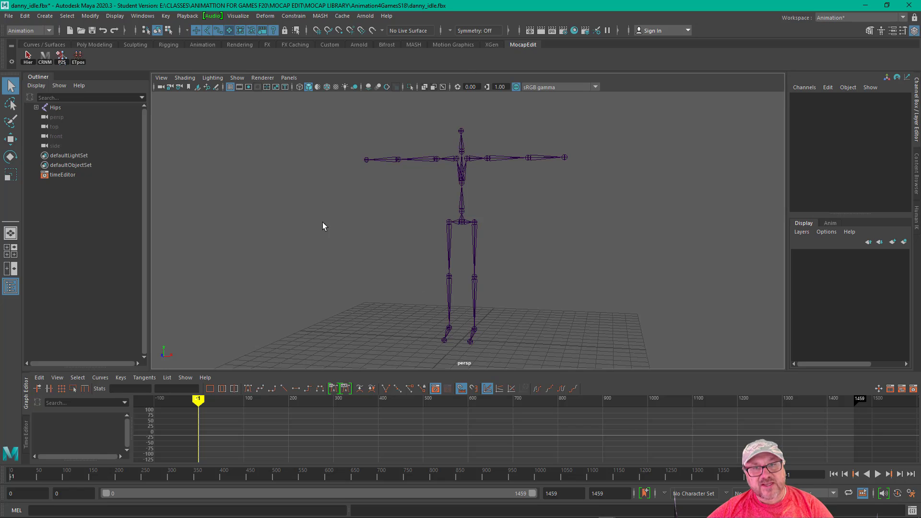
Step: Select the Hips joint and lock the EAE skeleton definition
left_click(462, 220)
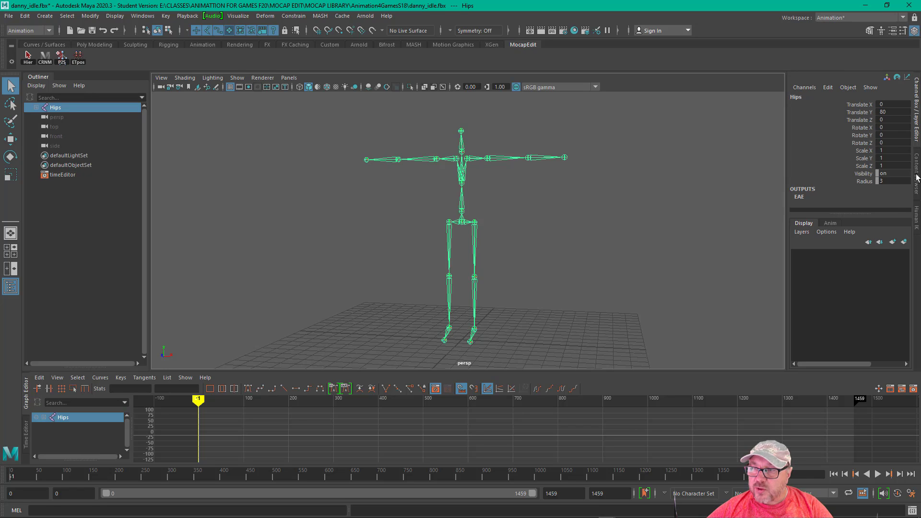
left_click(918, 218)
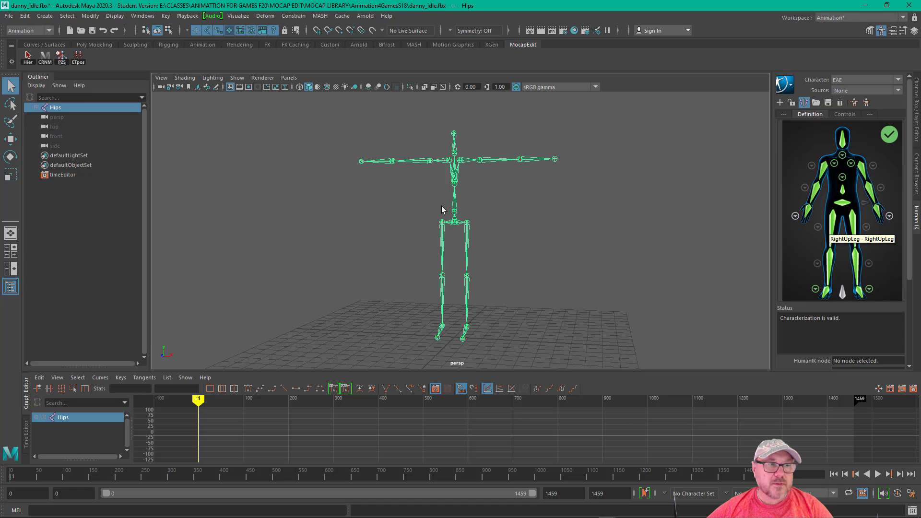
left_click(793, 103)
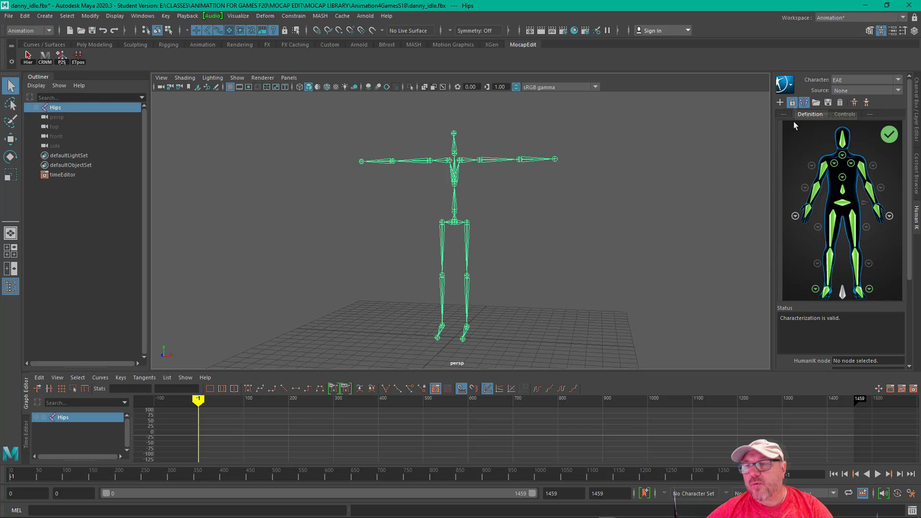
Step: Re-save the locked definition as EAE_Template, overwriting the existing template
left_click(826, 103)
left_click_drag(839, 174, 588, 198)
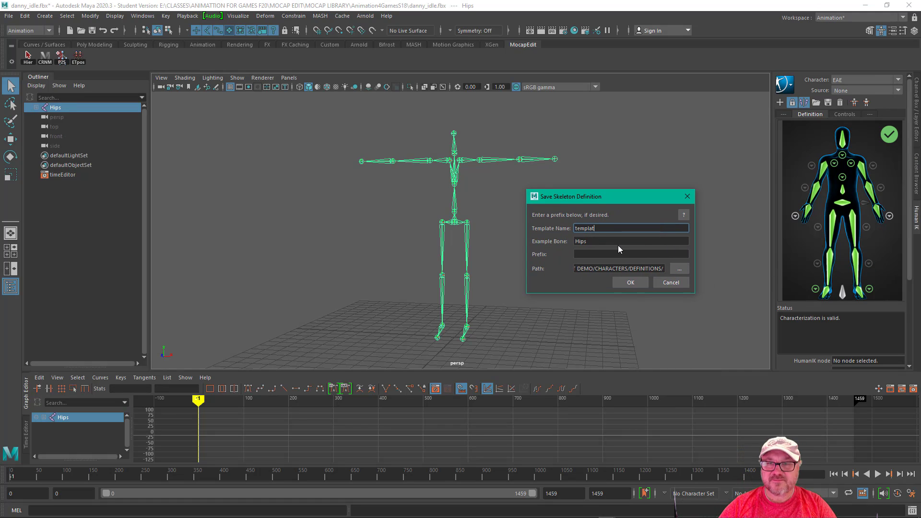
key("ctrl+a")
key("BackSpace")
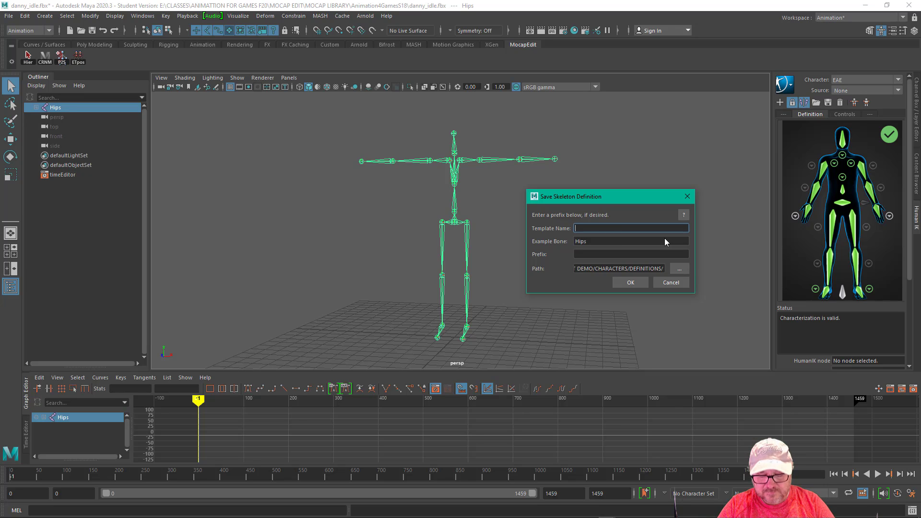
type("EAE+_")
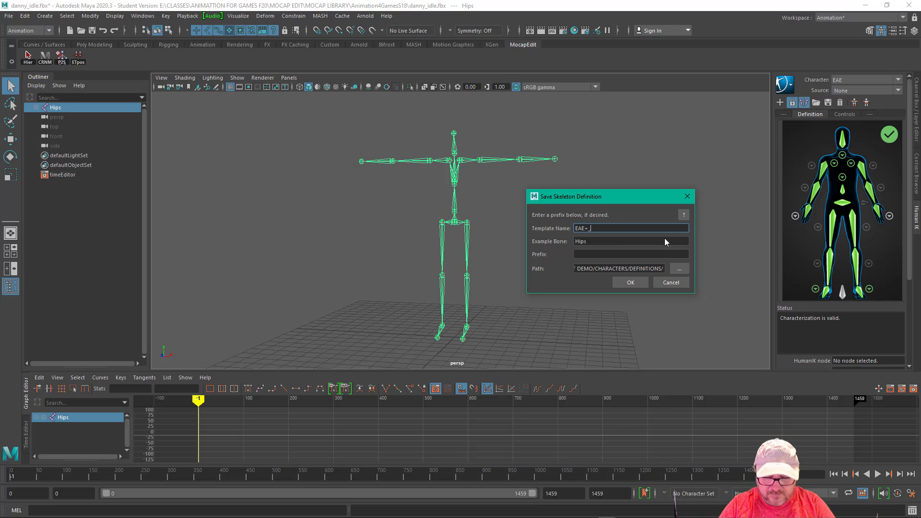
key("BackSpace")
key("BackSpace")
key("BackSpace")
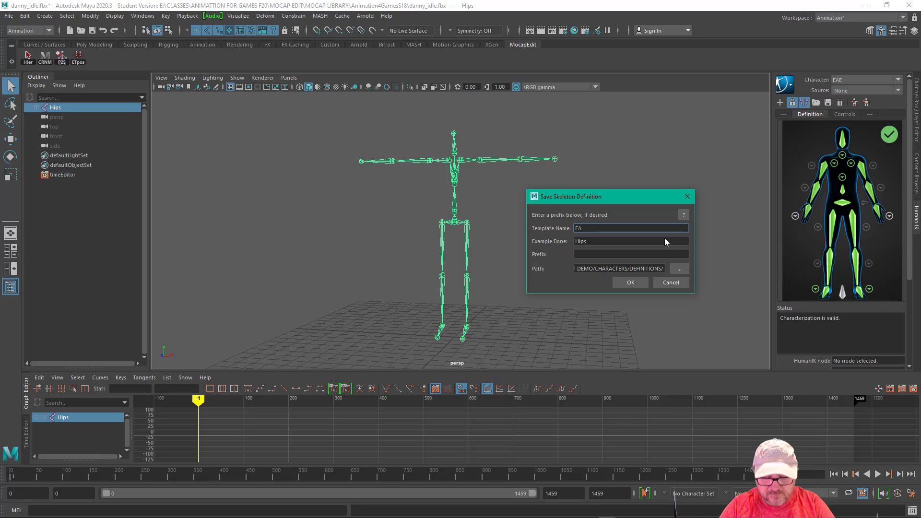
type("E_Temp")
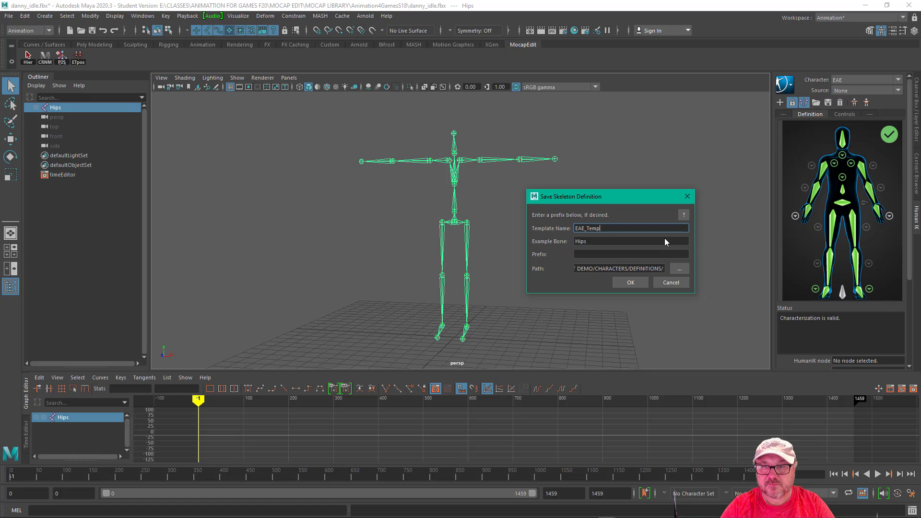
type("llate")
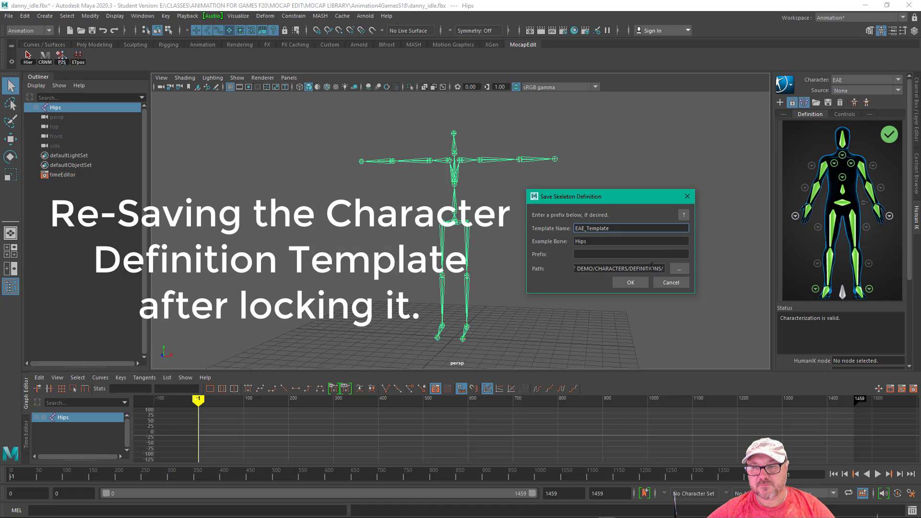
left_click(635, 283)
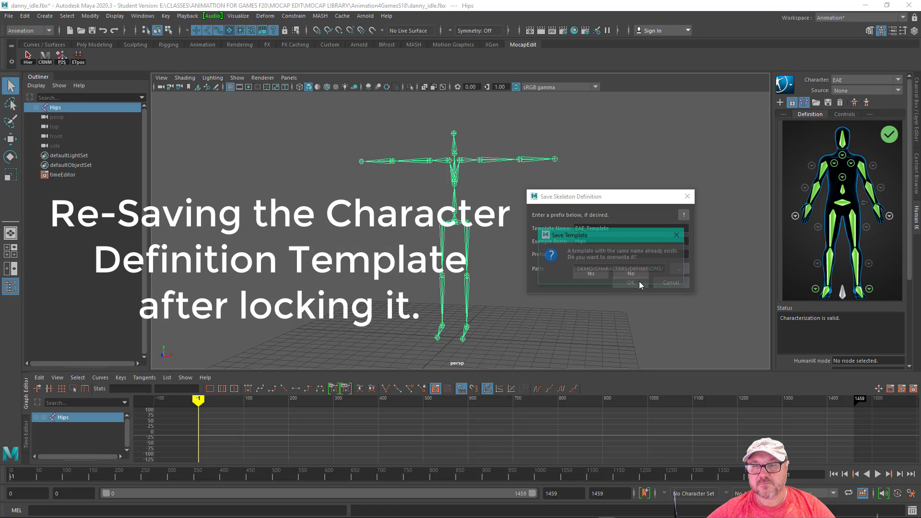
left_click(591, 274)
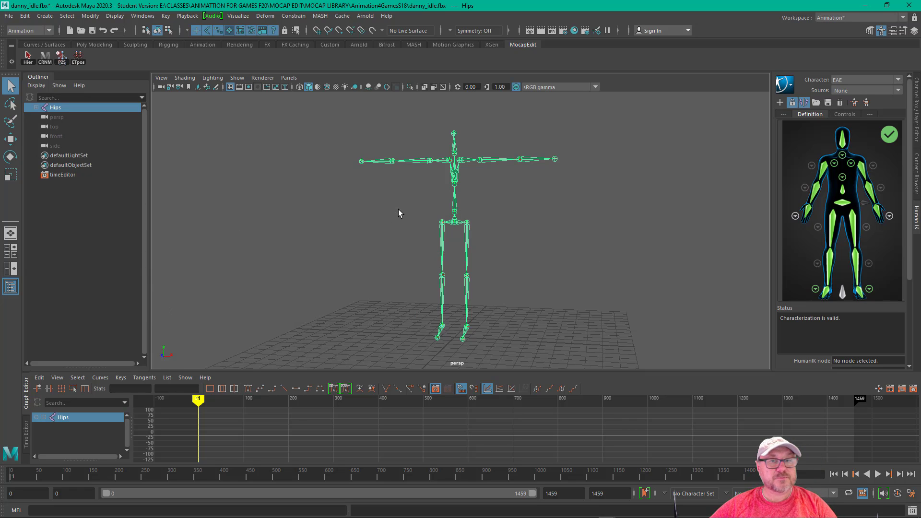
Step: Start a new empty scene, discarding unsaved changes to danny_idle.fbx
left_click(8, 16)
left_click(21, 35)
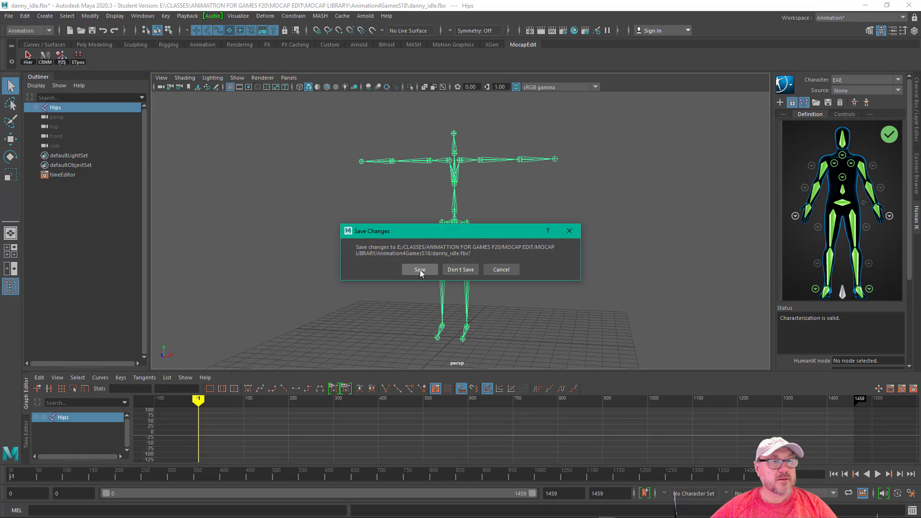
left_click(467, 271)
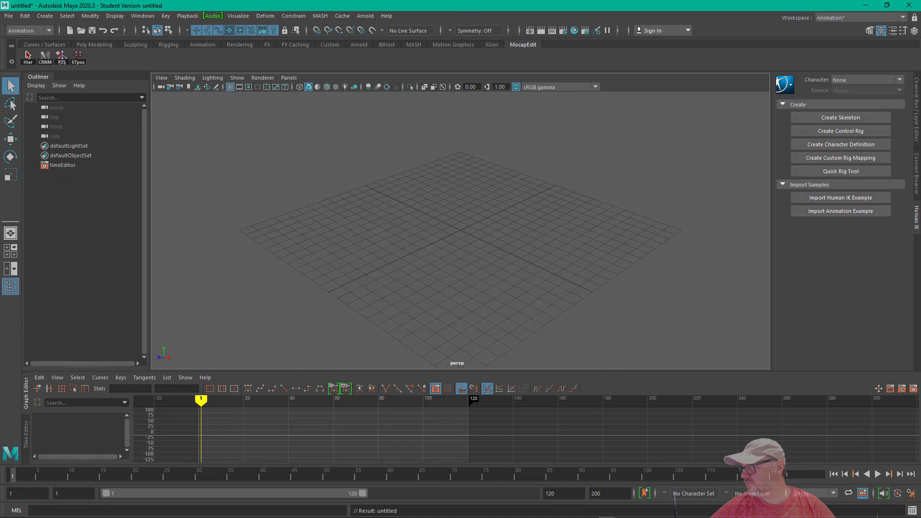